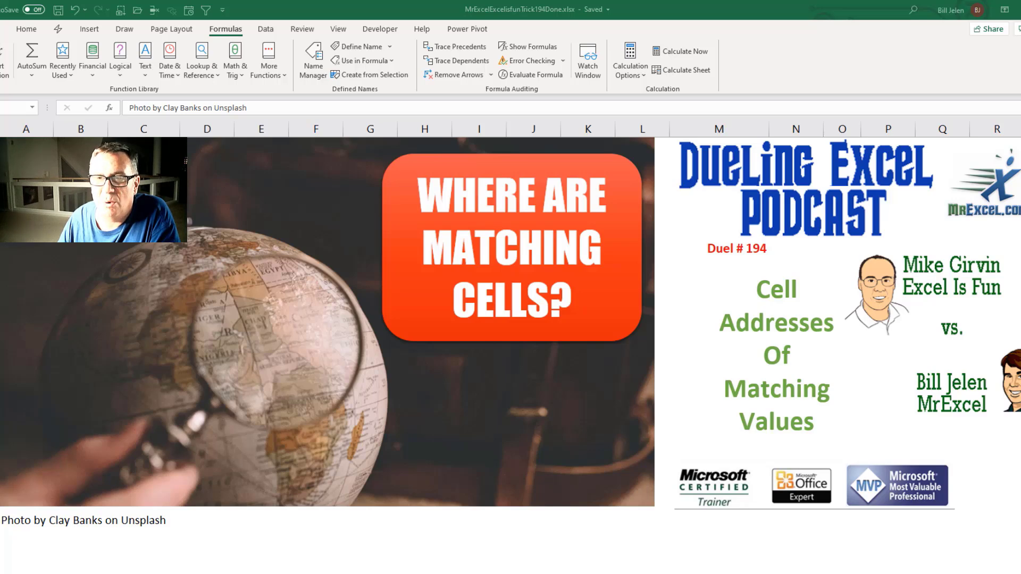
Step: Move past the title picture to the worksheet showing List01, List02 and the matched addresses
click(26, 520)
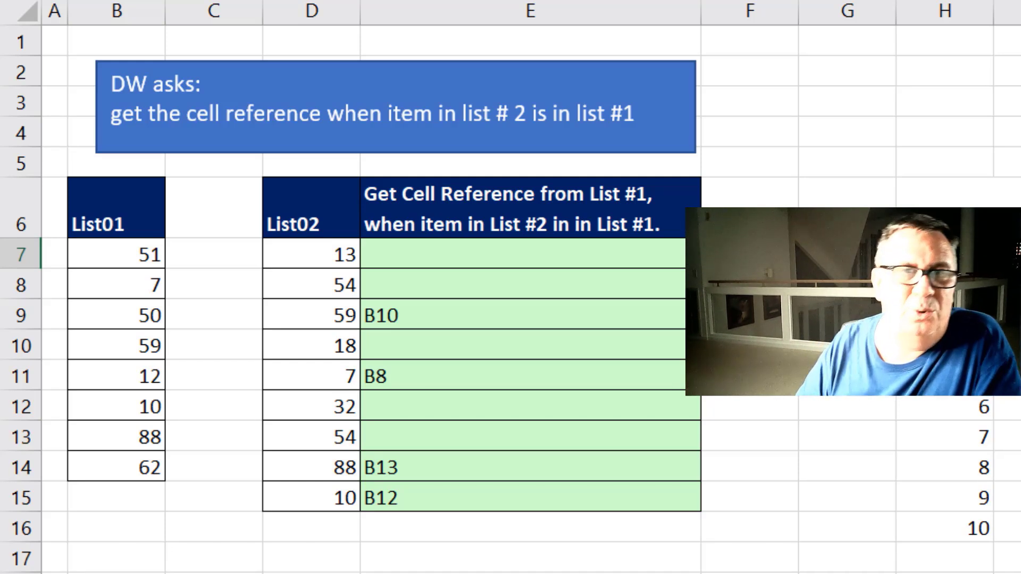
Step: Point out List02's value 59 in D9 and its matching 59 in List01 at B10
click(334, 319)
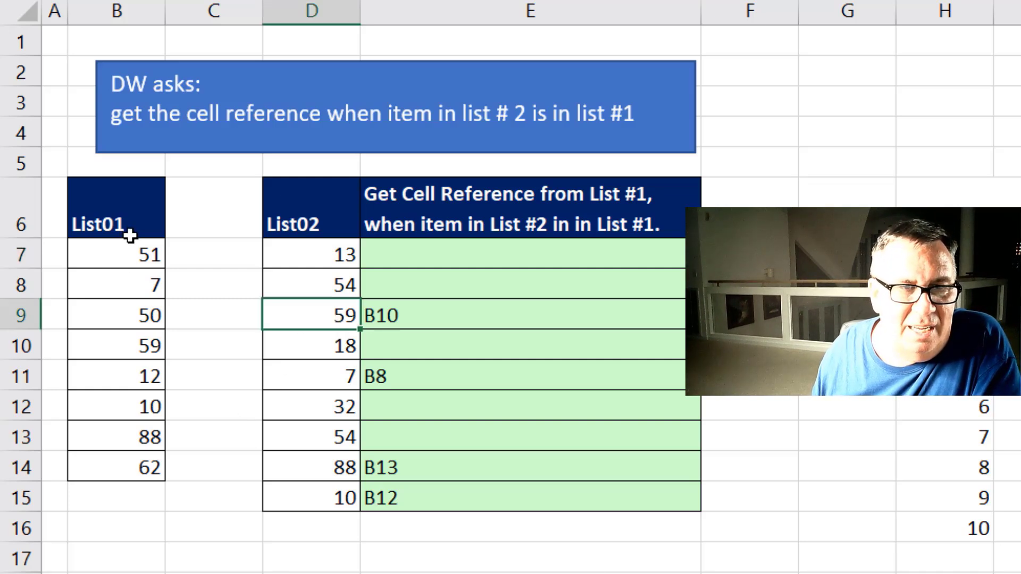
click(128, 348)
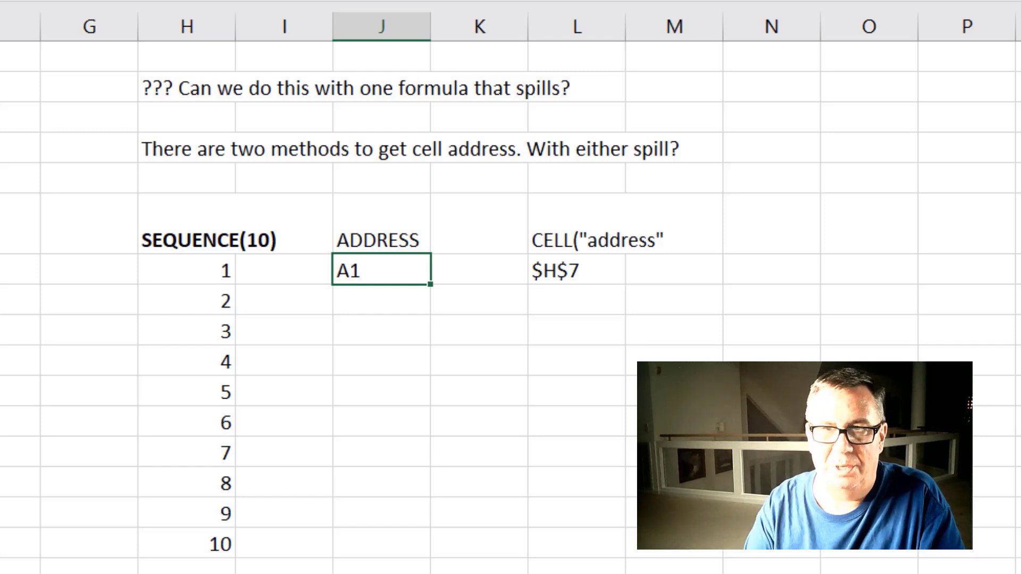
Step: Start an ADDRESS formula in J7 with row H7, column 1 and fully relative abs_num 4
text(=ADDRESS()
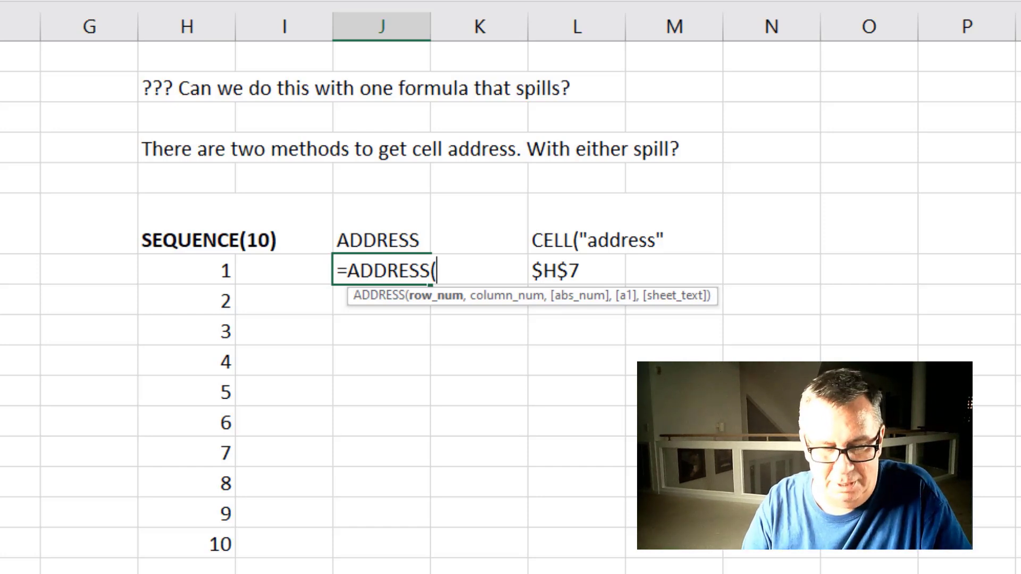
key(ctrl+shift+a)
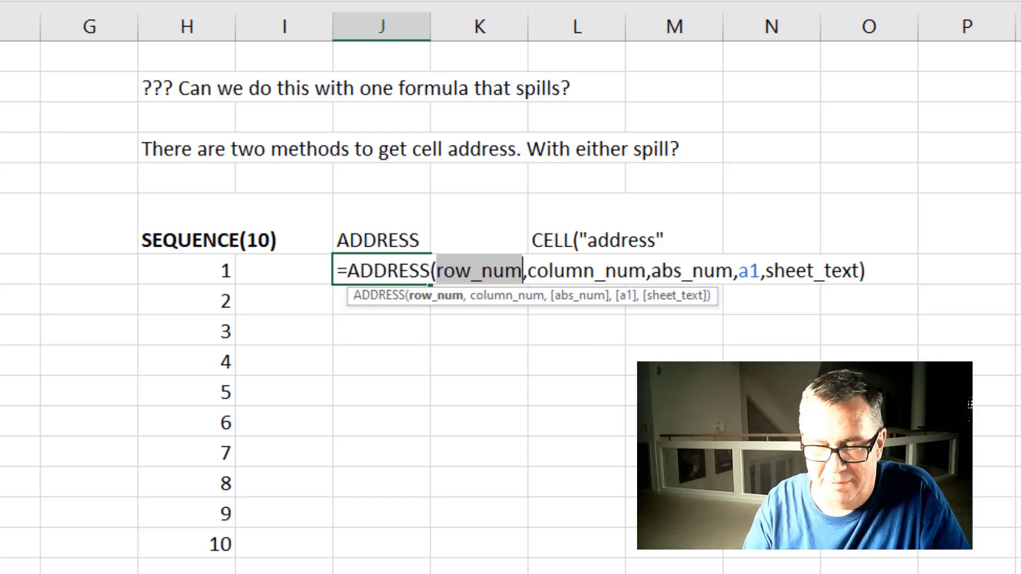
text(H7,)
key(Delete)
key(Delete)
key(Delete)
key(Delete)
text(1)
key(Delete)
key(Delete)
key(Delete)
key(Delete)
key(Delete)
key(Delete)
key(Delete)
key(Delete)
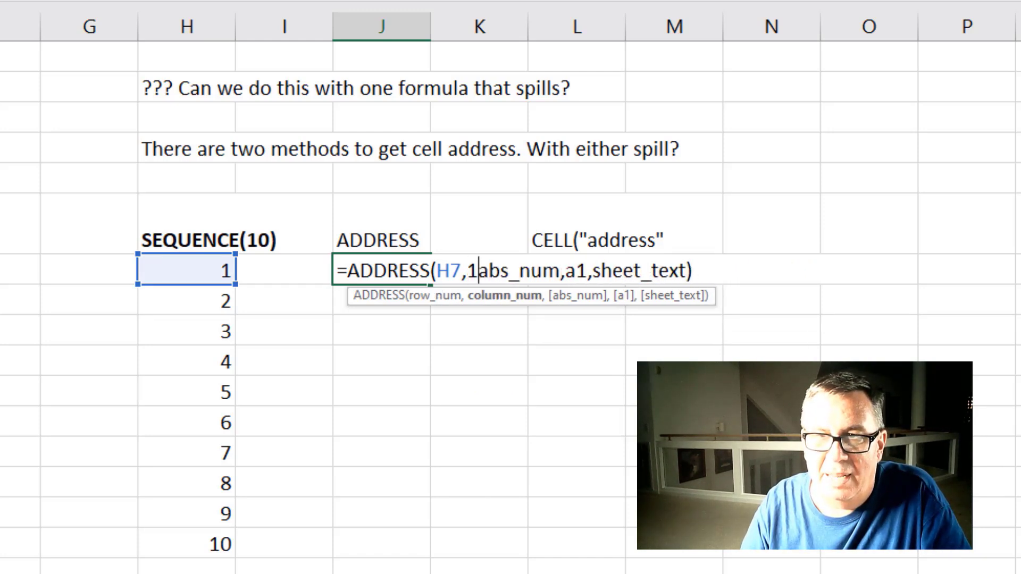
text(,)
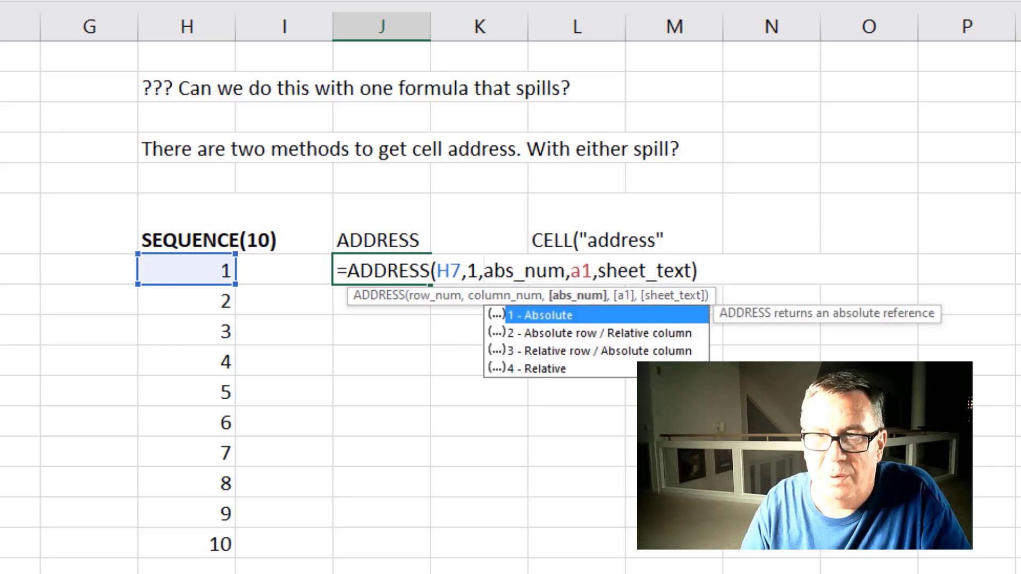
key(Down)
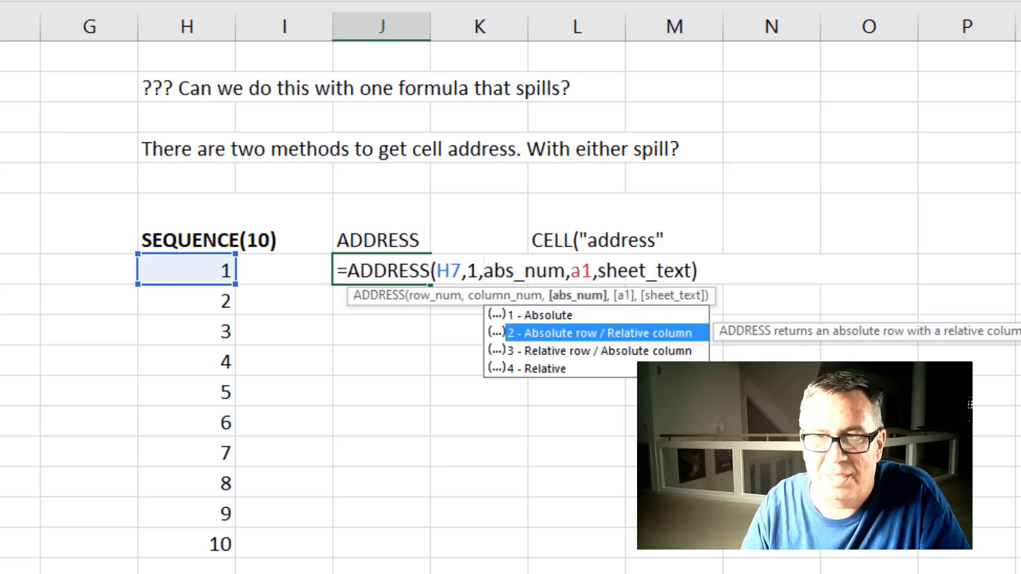
key(Down)
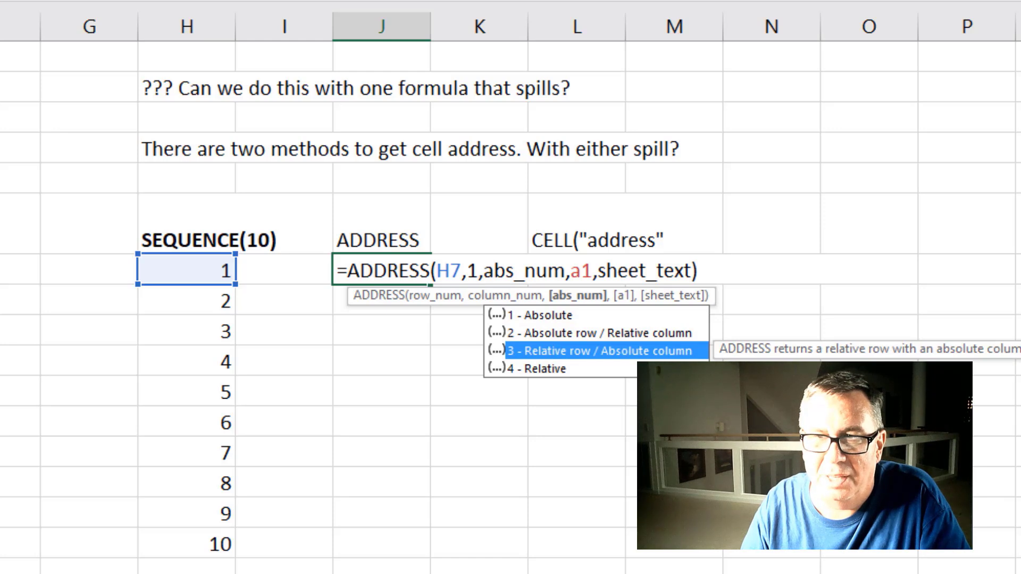
key(Down)
key(Tab)
Step: Clear the leftover placeholders, choose A1-style references and commit =ADDRESS(H7,1,4,1) in J7
key(Delete)
key(Delete)
key(Delete)
key(Delete)
key(Delete)
key(Delete)
key(Delete)
key(Delete)
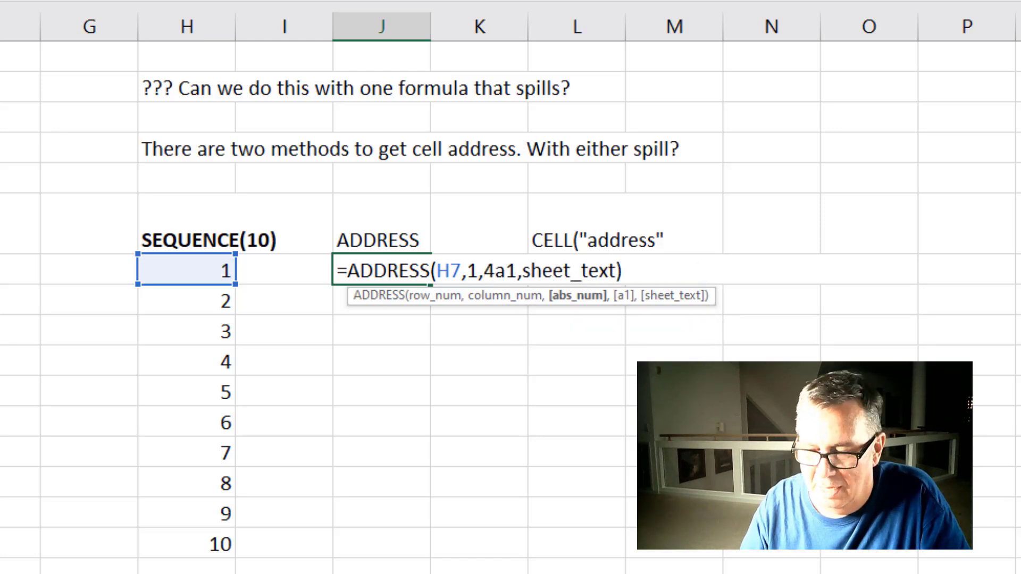
text(,K)
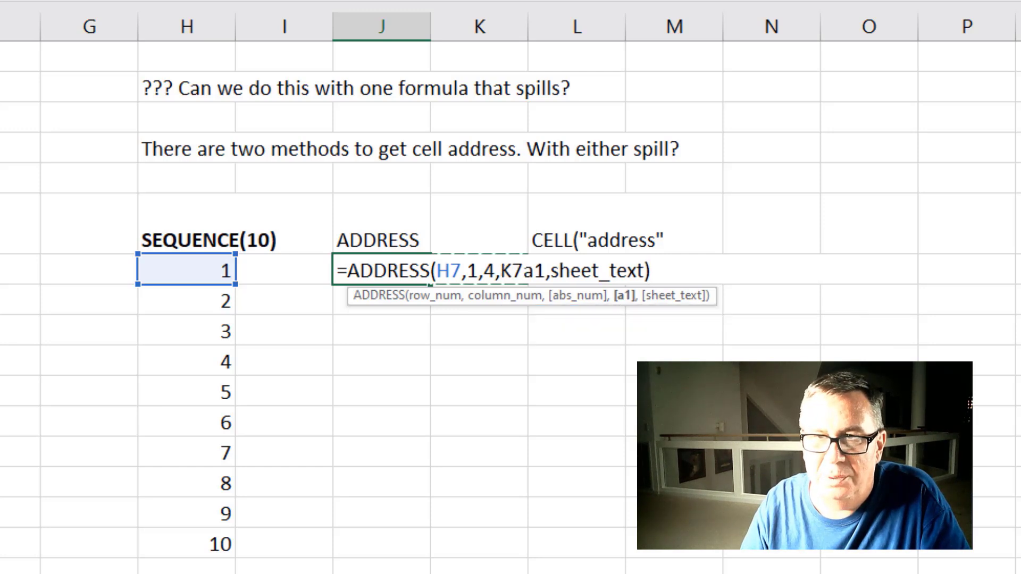
key(BackSpace)
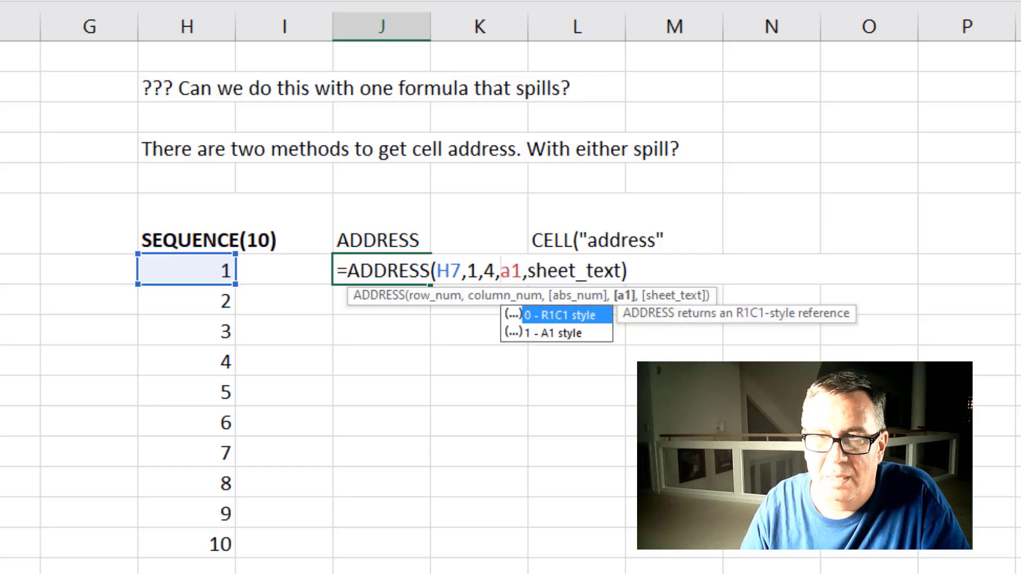
key(Right)
key(BackSpace)
key(Right)
key(Delete)
key(Delete)
key(Delete)
key(Delete)
key(Delete)
key(Delete)
key(Delete)
key(Delete)
key(Delete)
key(Delete)
key(Delete)
key(Return)
key(Up)
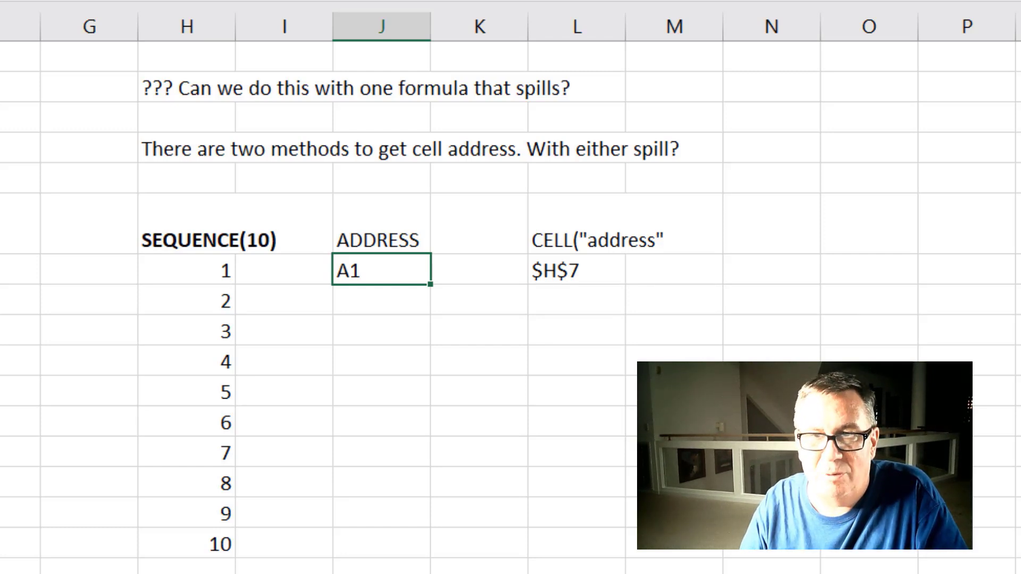
Step: Change J7's reference to H7# so A1–A10 spill, then enter =CELL("address",H7) in L7
key(F2)
key(Left)
key(Left)
key(Left)
key(Left)
key(Left)
key(Left)
key(Left)
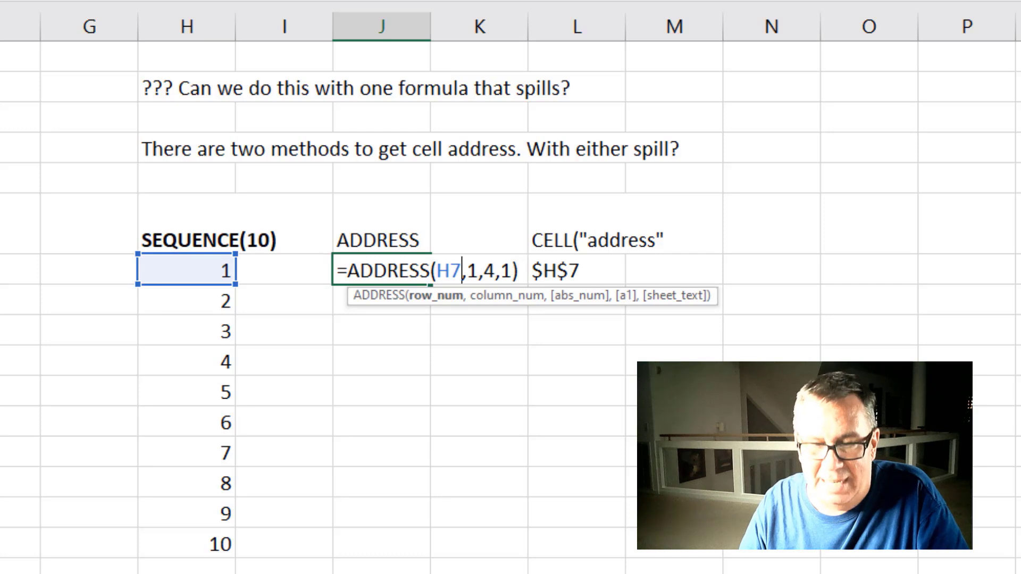
text(#)
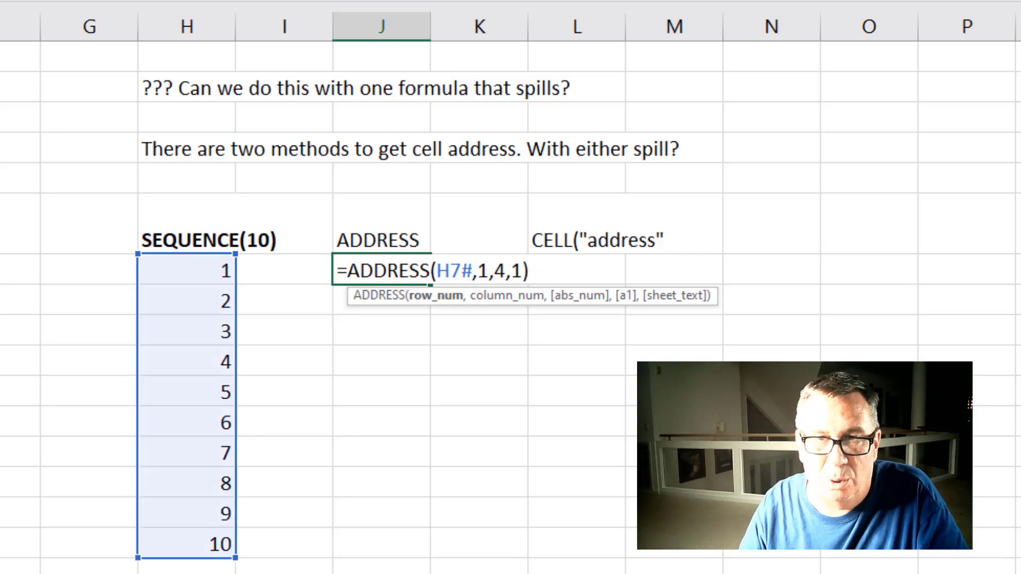
key(Return)
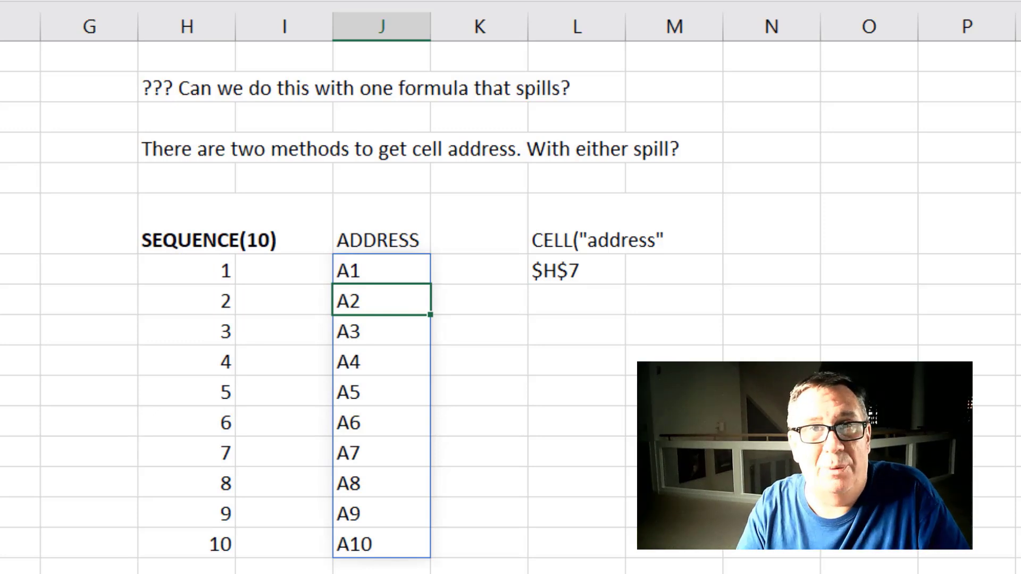
click(577, 270)
text(=CELL("address",H7))
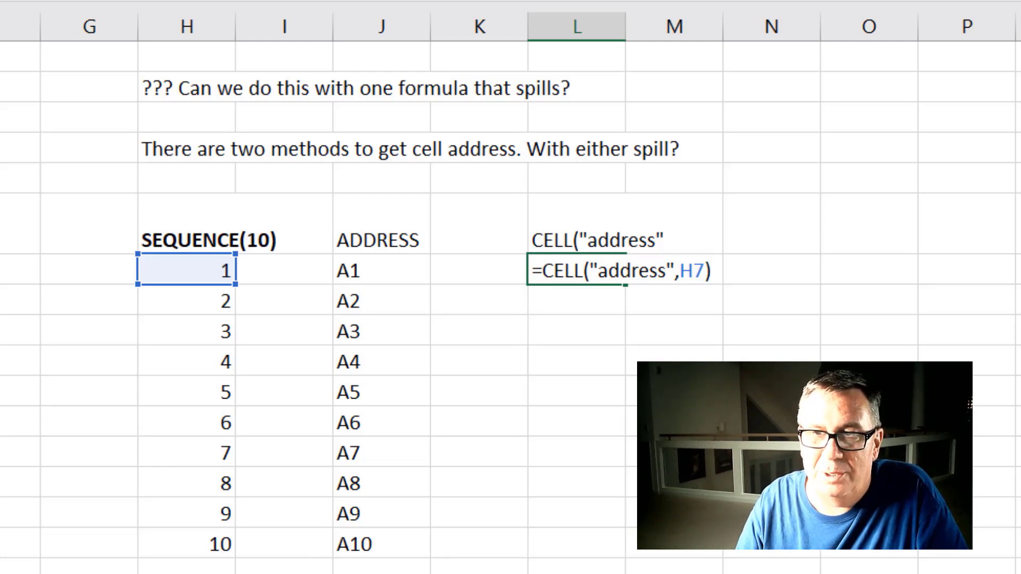
Step: Change L7 to =CELL("address",H7#), which still returns only $H$7, and compare it with the ADDRESS column
key(Left)
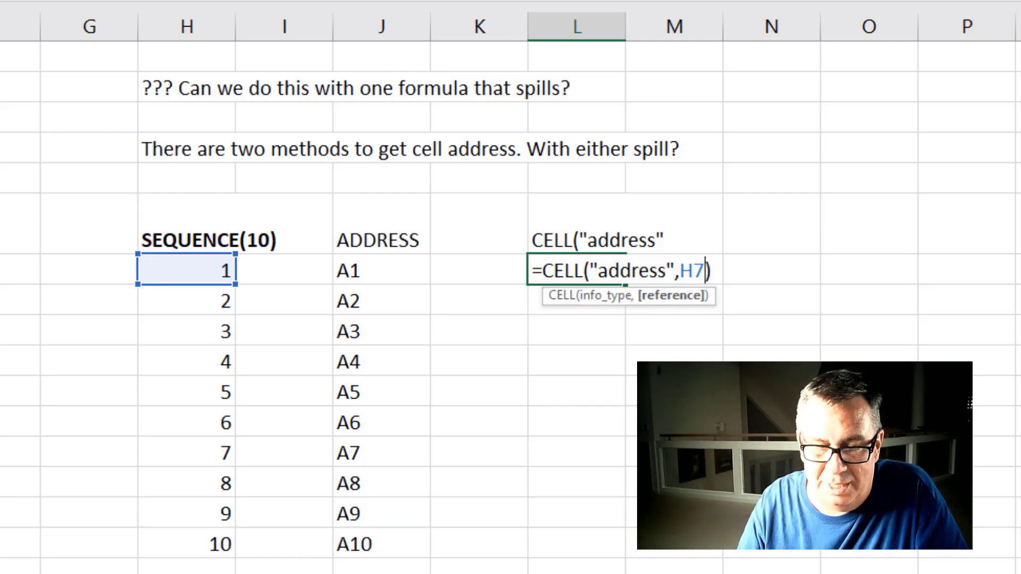
text(#)
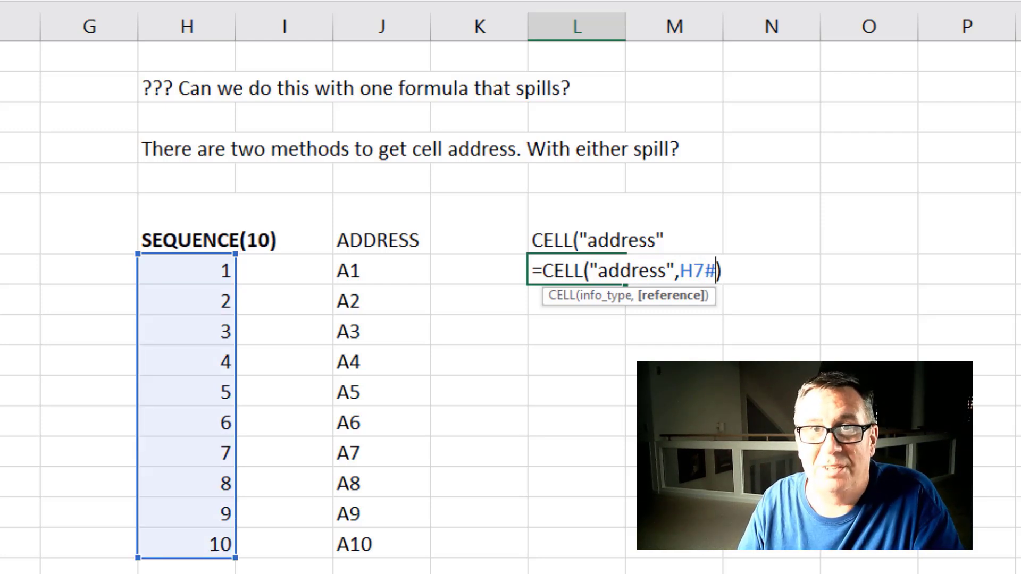
key(Return)
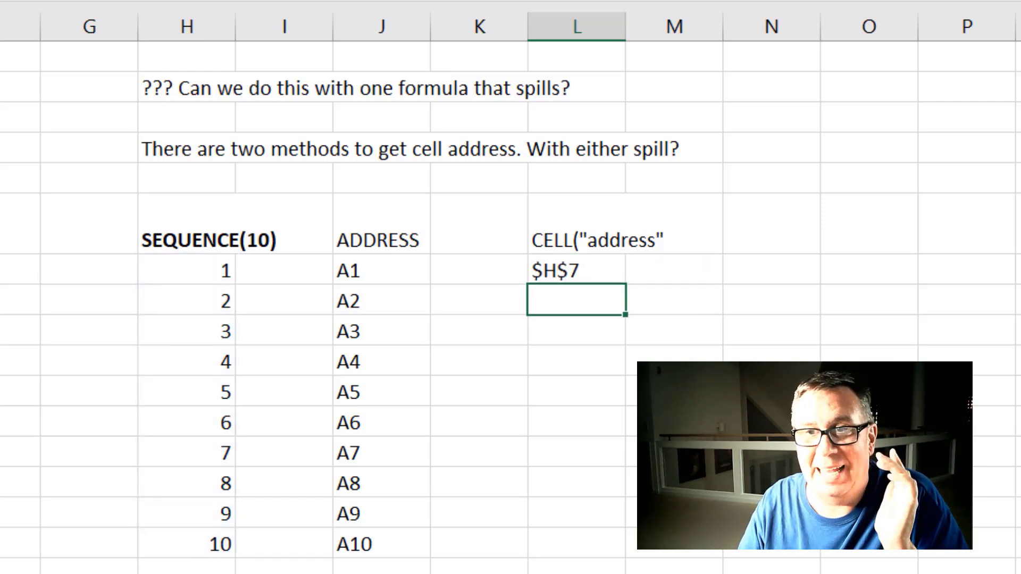
key(Up)
key(Left)
key(Left)
key(Up)
key(Right)
key(Right)
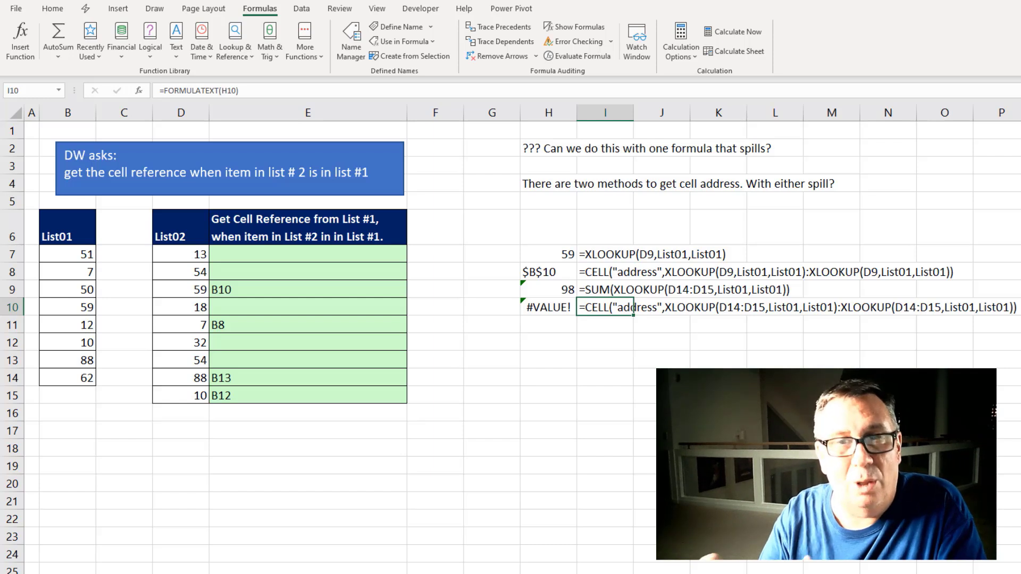
key(Up)
key(Up)
key(Up)
key(Left)
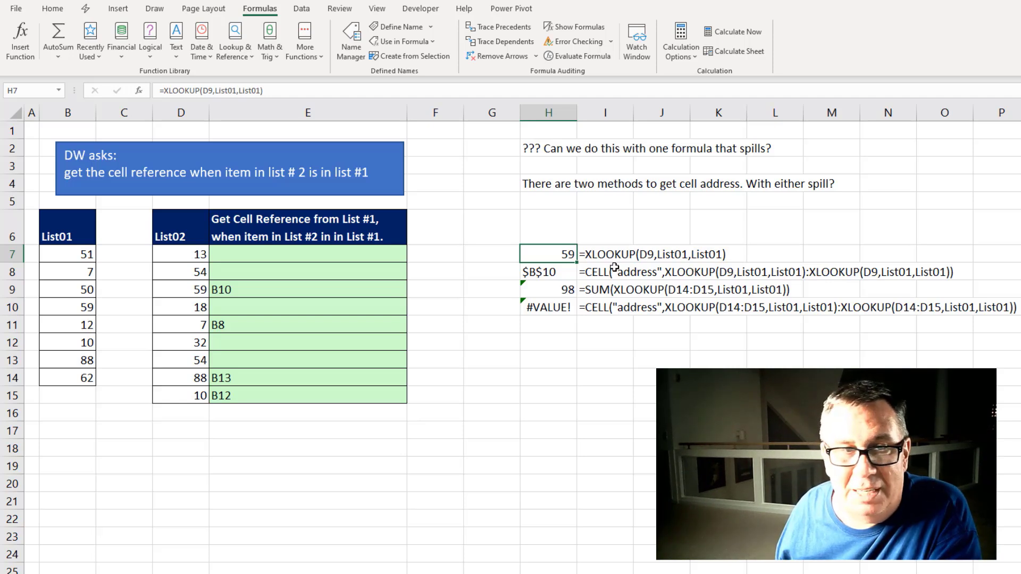
click(565, 270)
click(579, 56)
click(274, 318)
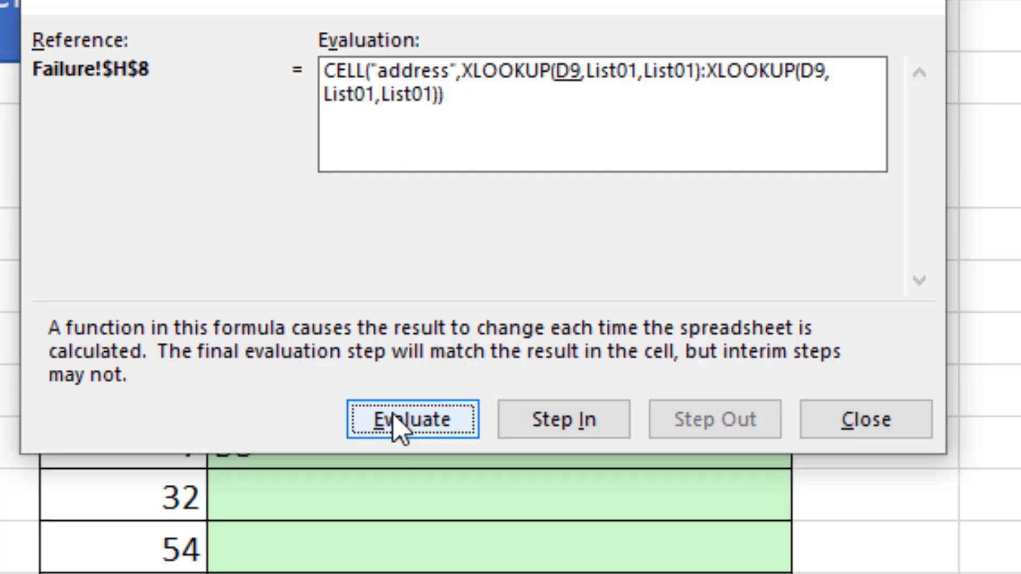
click(273, 318)
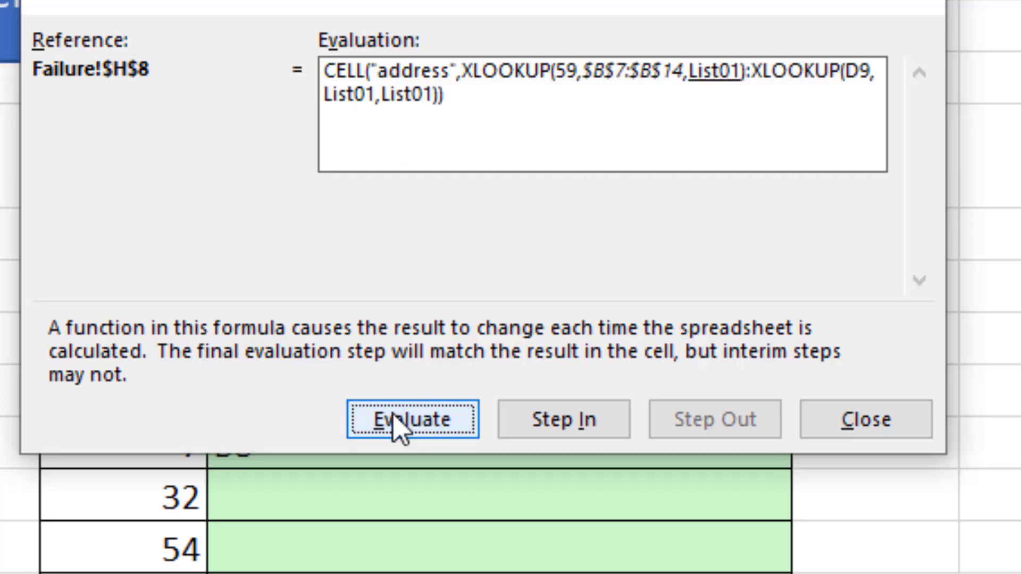
click(396, 423)
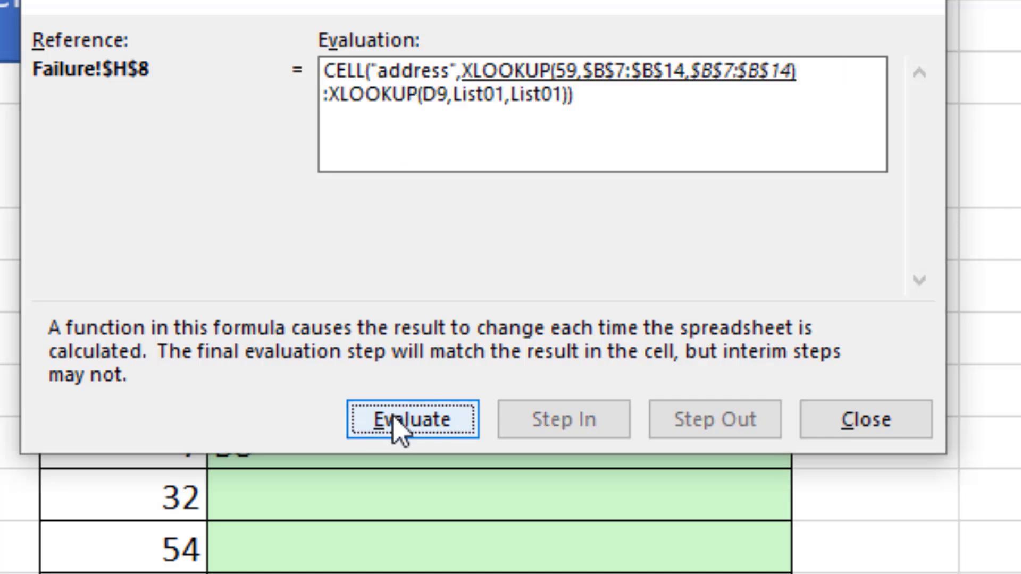
click(397, 427)
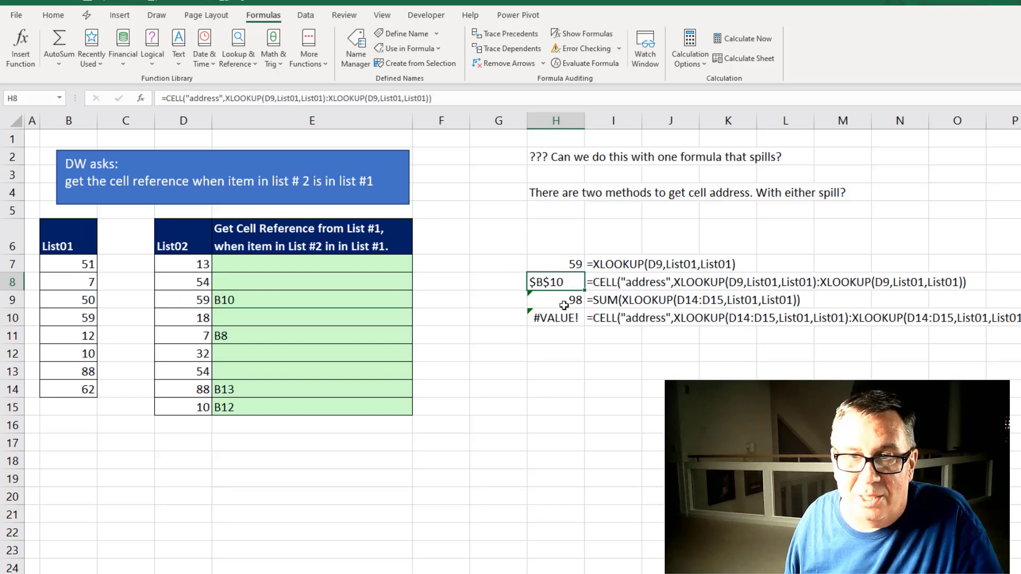
Step: Review the SUM formula in H9 and the CELL formula in H8, then commit H10's two-XLOOKUP CELL formula returning #VALUE!
click(564, 306)
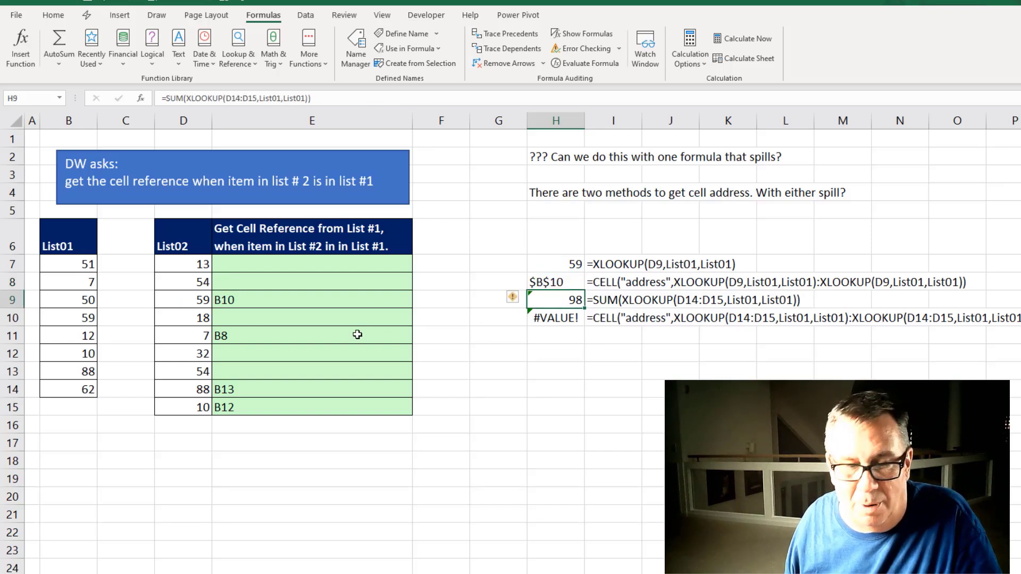
key(F2)
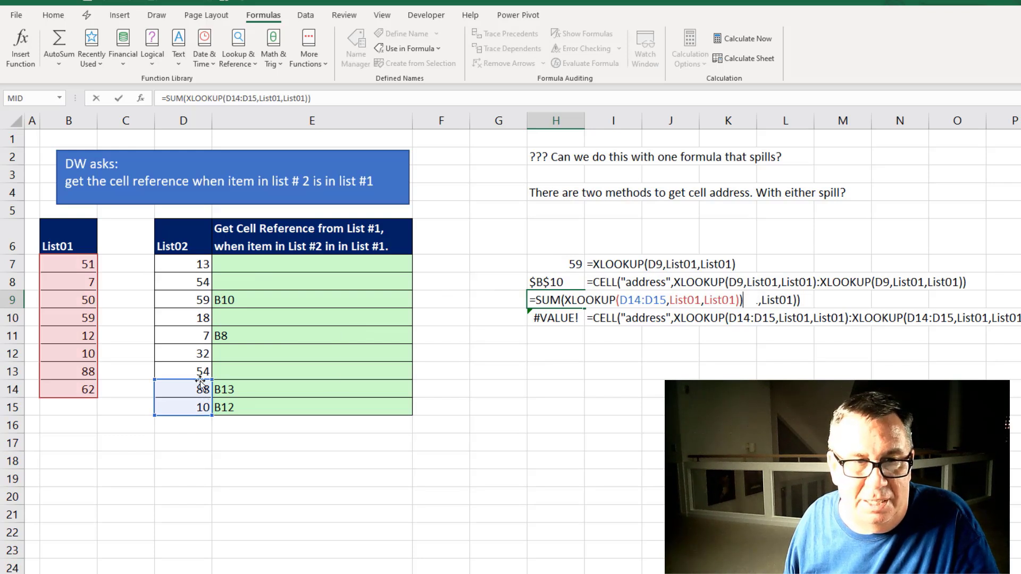
key(ctrl+Return)
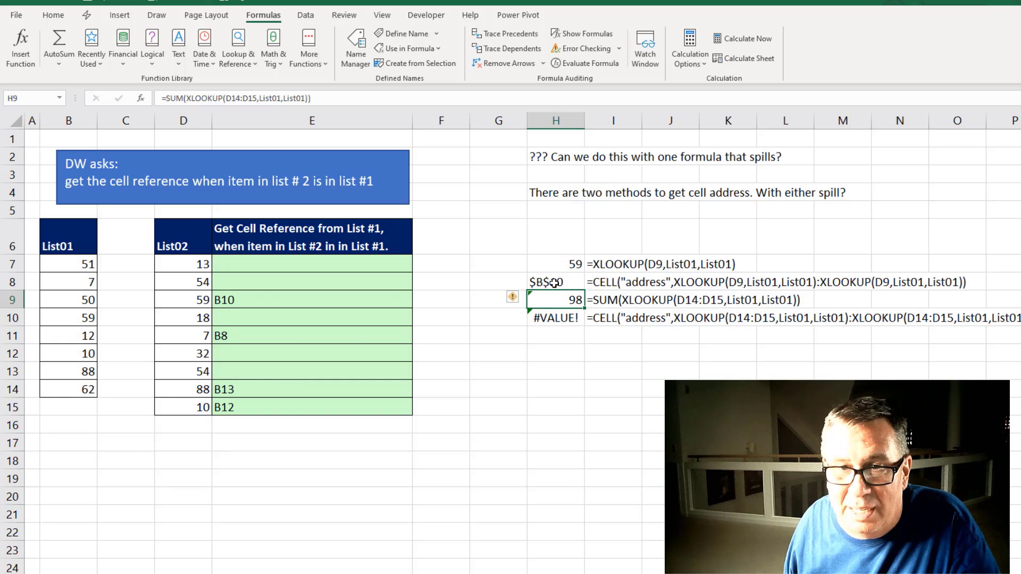
click(554, 283)
click(556, 298)
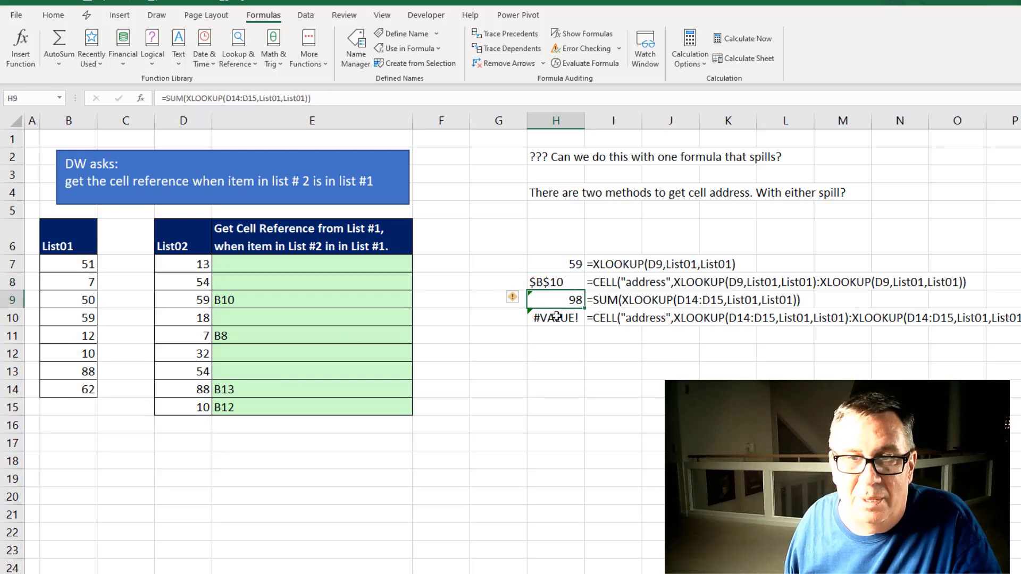
click(554, 318)
double_click(555, 318)
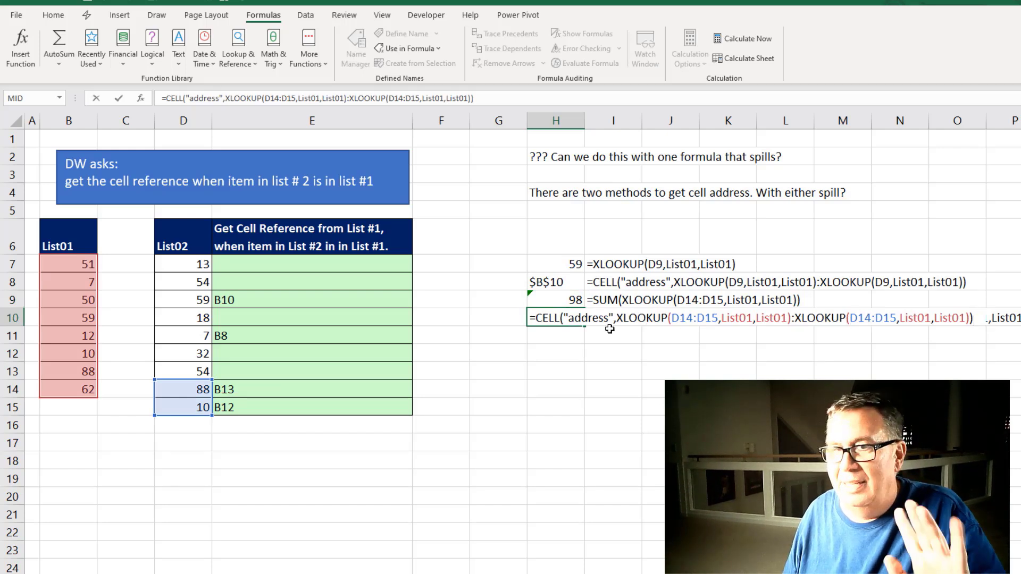
key(ctrl+Return)
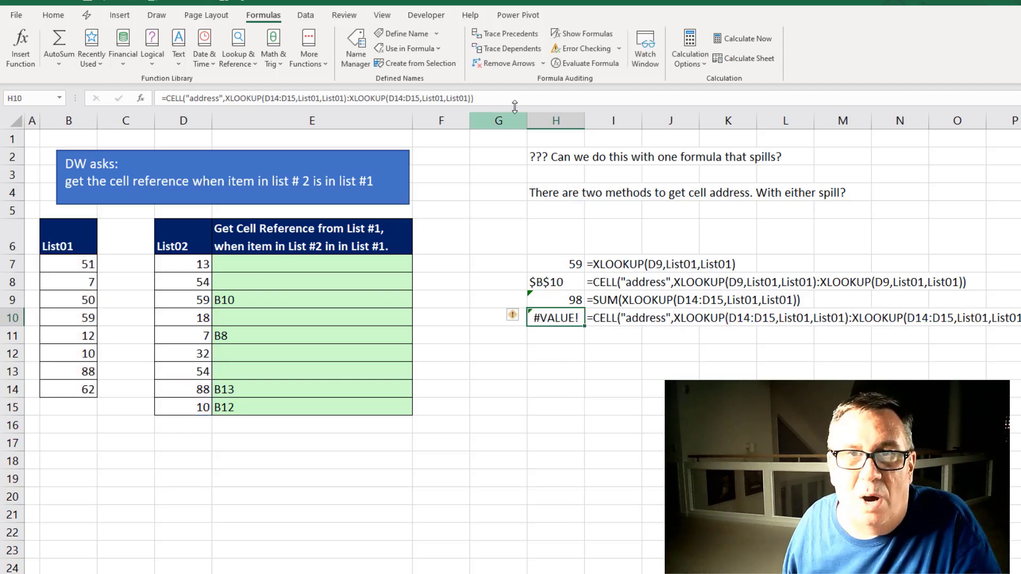
Step: Evaluate H10's formula step by step, resolving D14:D15 to {88;10} and both List01 ranges
click(585, 63)
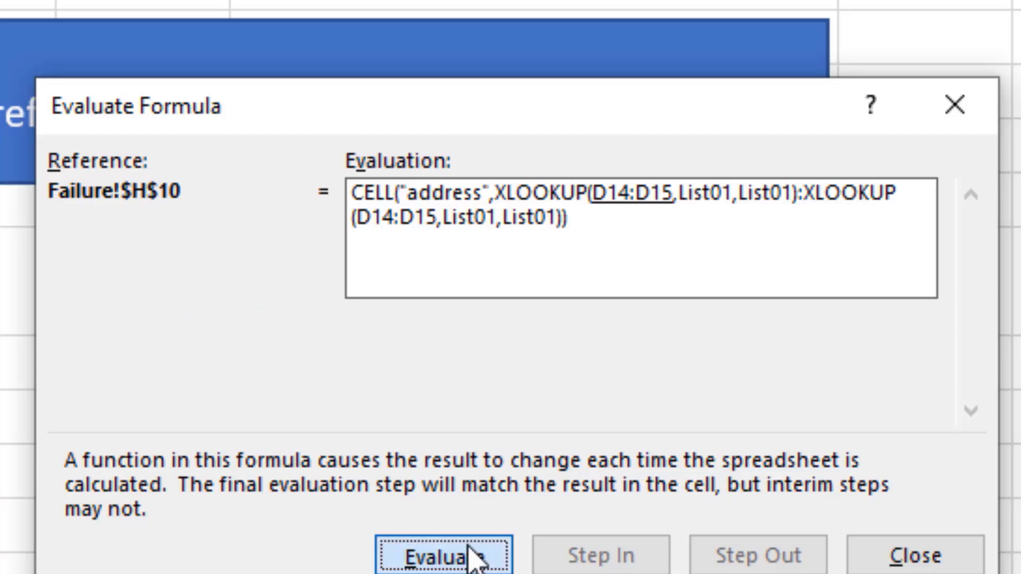
click(292, 323)
click(292, 323)
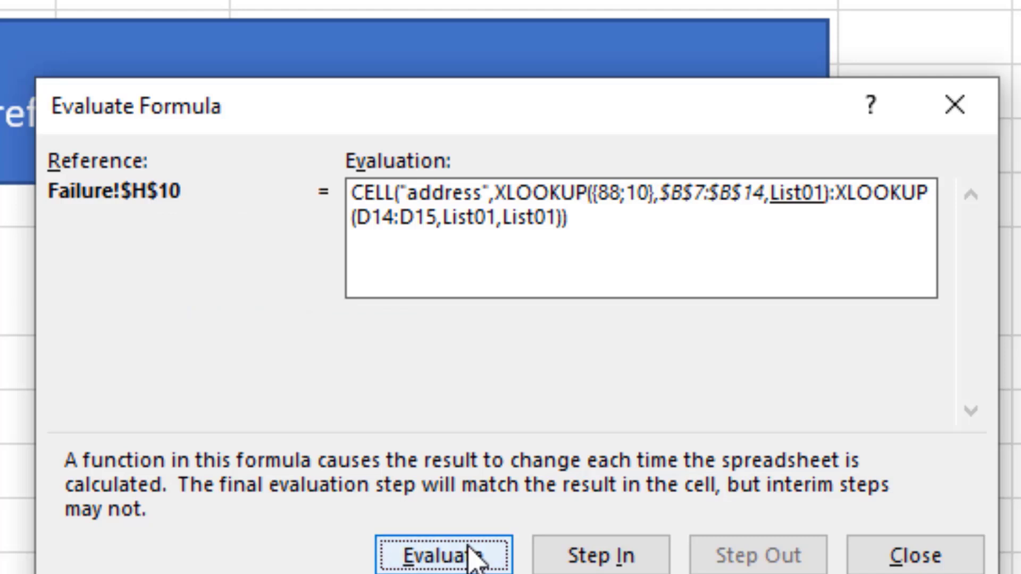
click(466, 548)
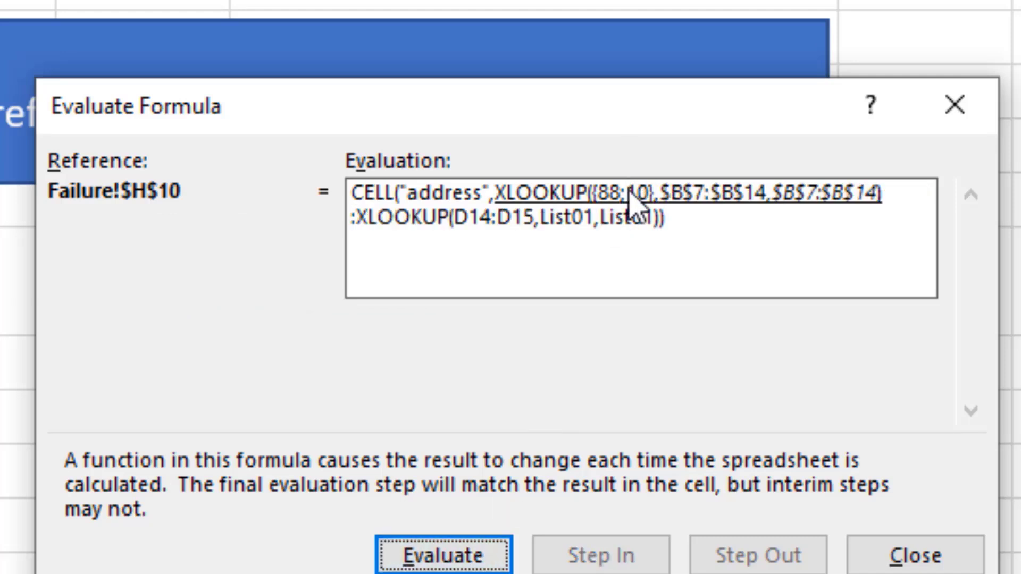
click(450, 556)
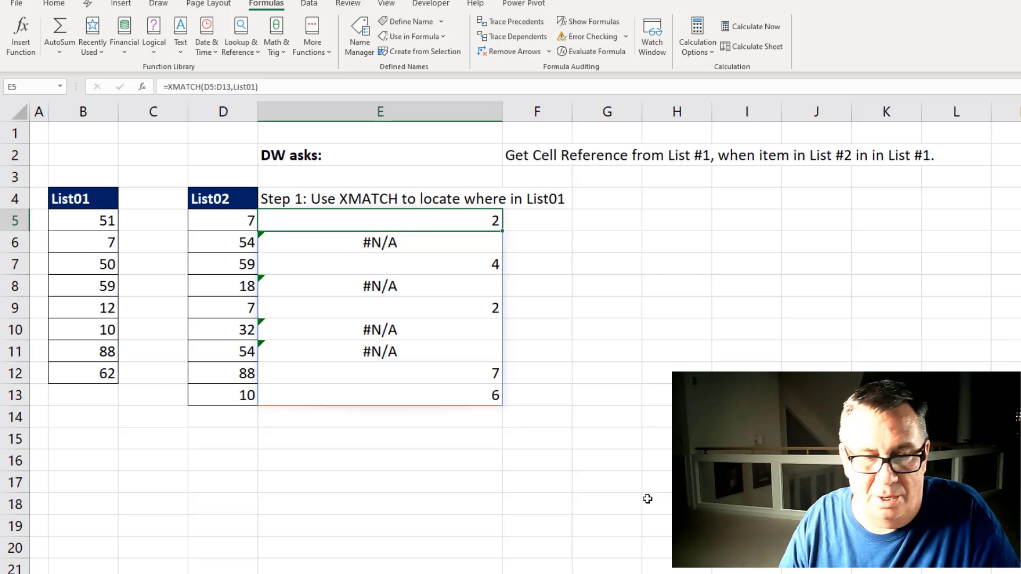
Step: Review E5's =XMATCH(D5:D13,List01) formula, then move on to the Step 2 sheet
key(F2)
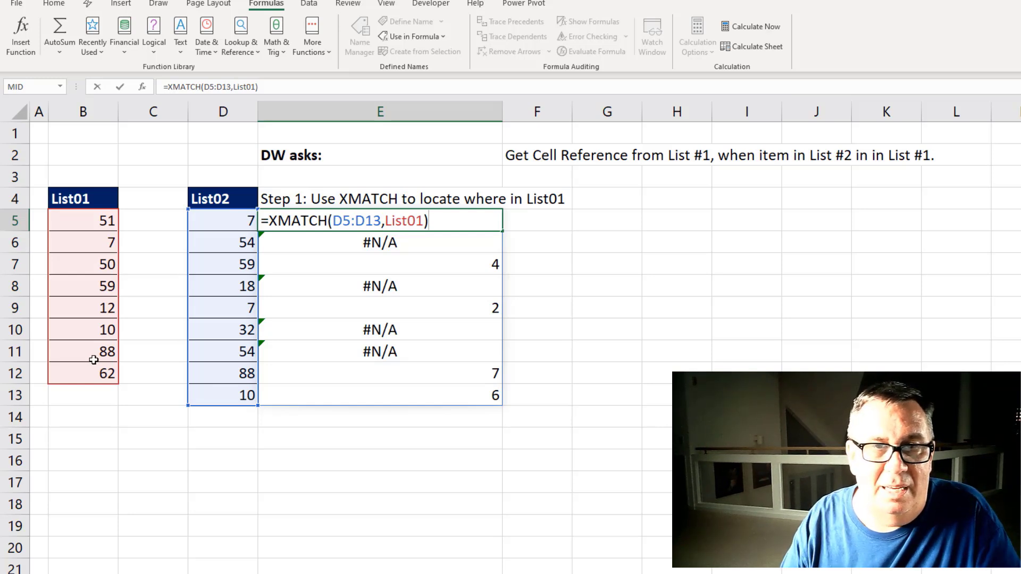
key(Return)
key(Up)
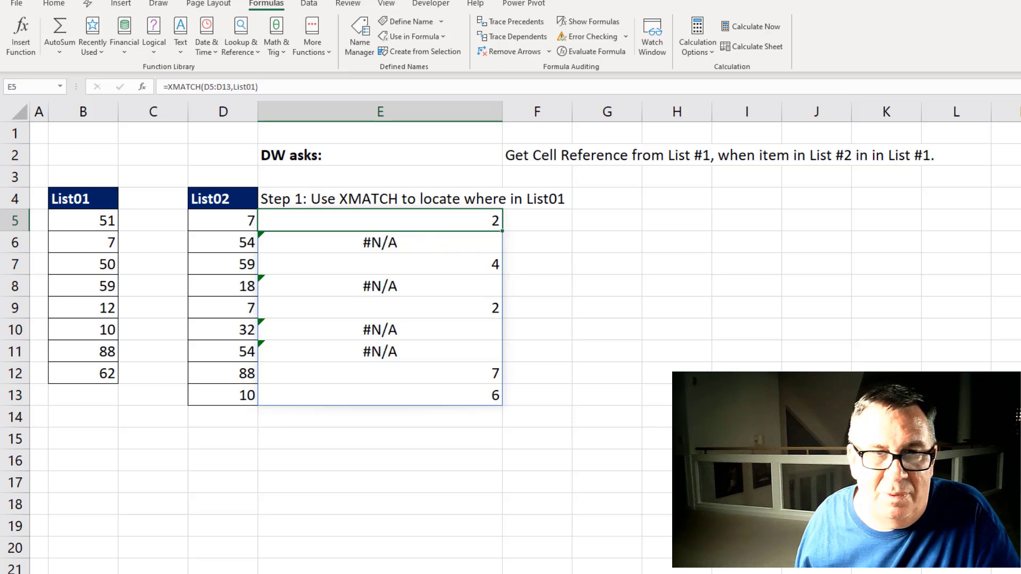
key(ctrl+Page_Down)
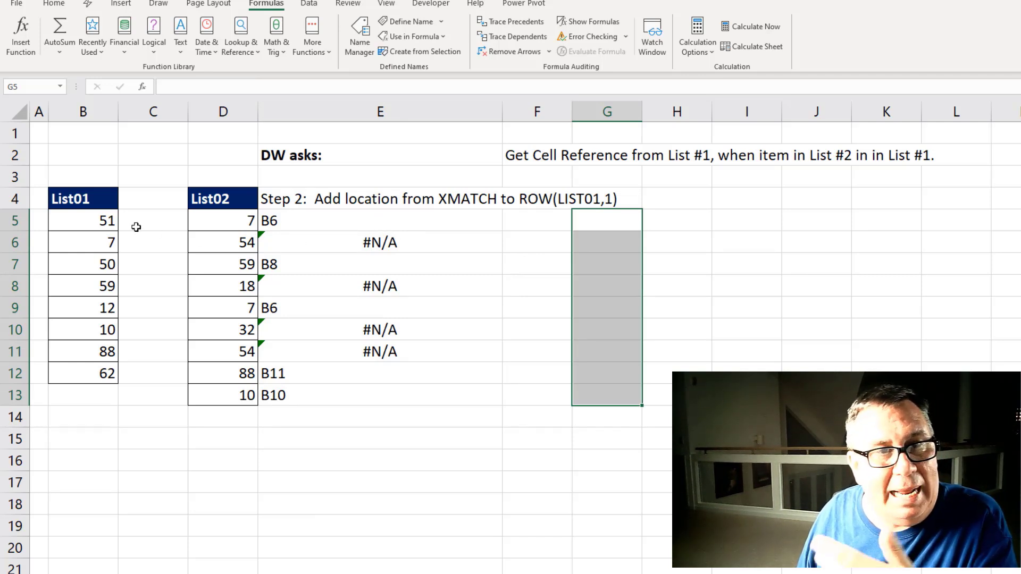
Step: Review E5's ADDRESS formula and step down through its List01 address results
click(319, 220)
key(F2)
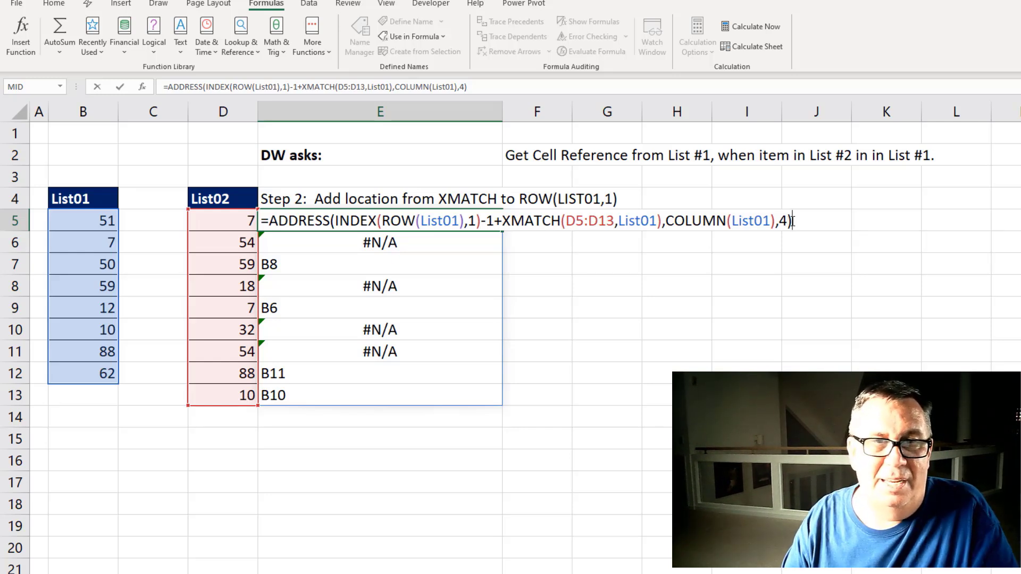
key(Return)
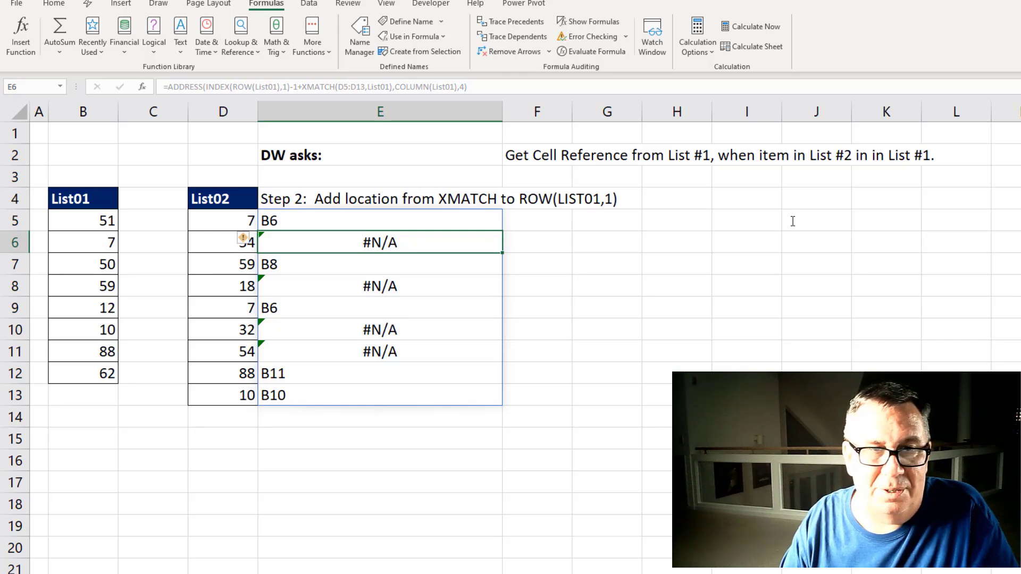
key(Down)
key(Down)
key(Down)
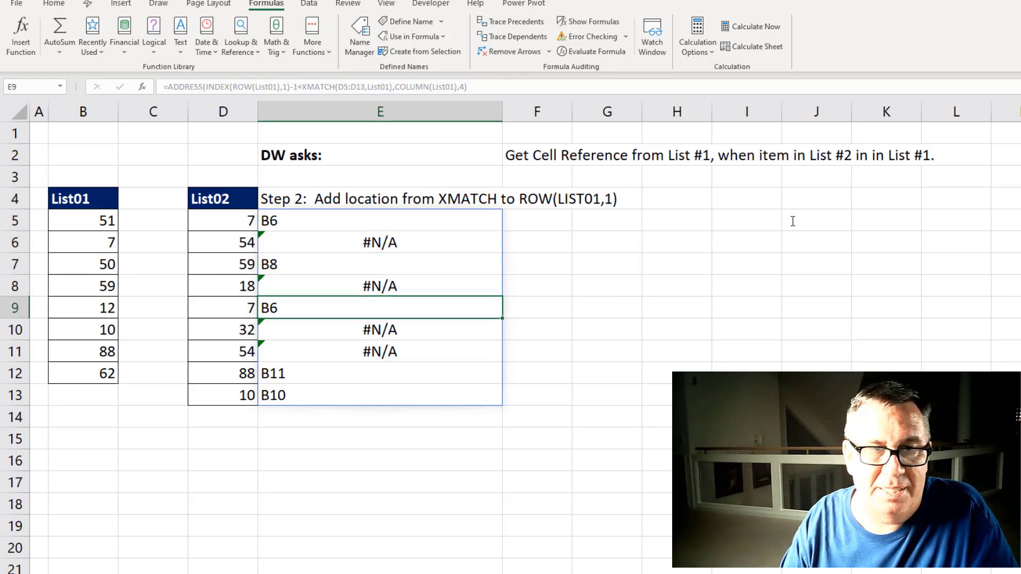
key(Down)
key(Down)
key(Down)
key(Down)
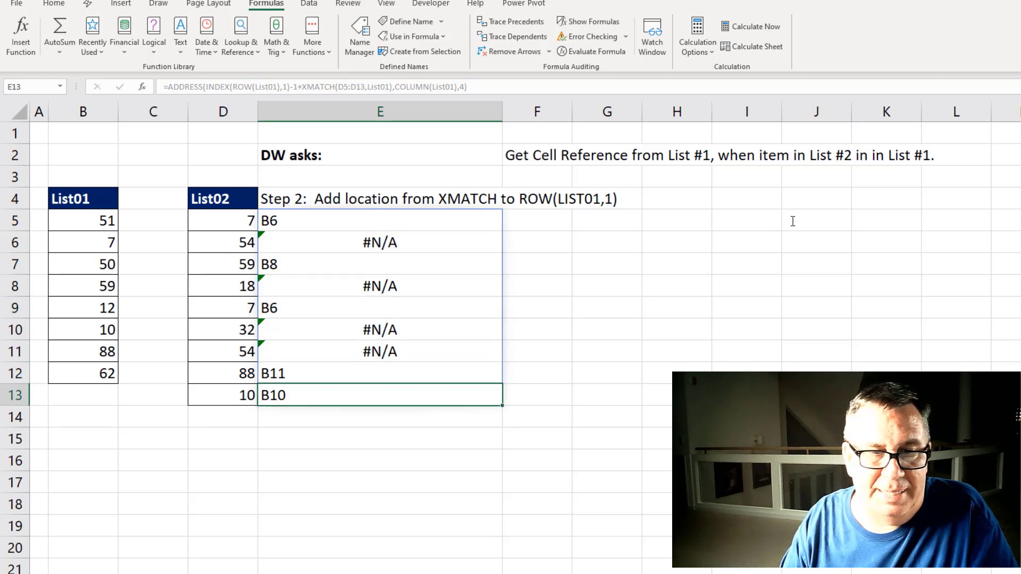
Step: Change D10 to 12 so E10 returns B9, then go to the Step 3 sheet
key(Up)
key(Up)
key(Up)
key(Left)
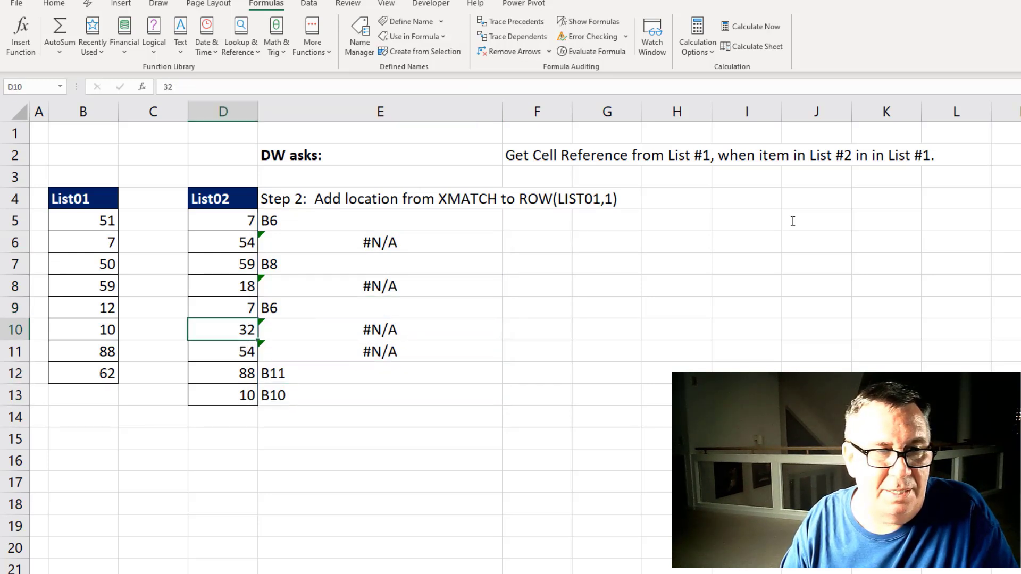
text(12)
key(Return)
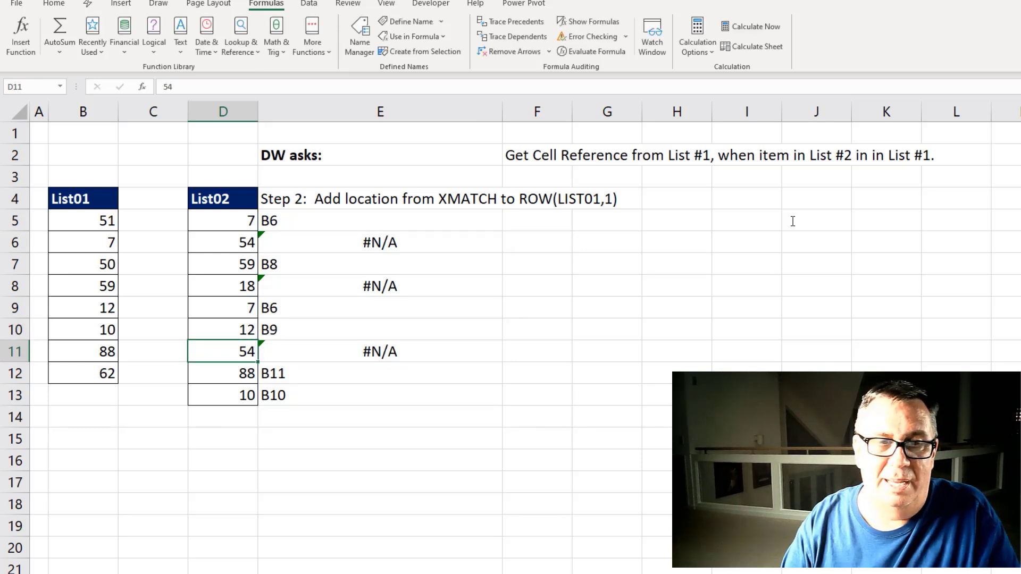
key(ctrl+Page_Down)
key(F2)
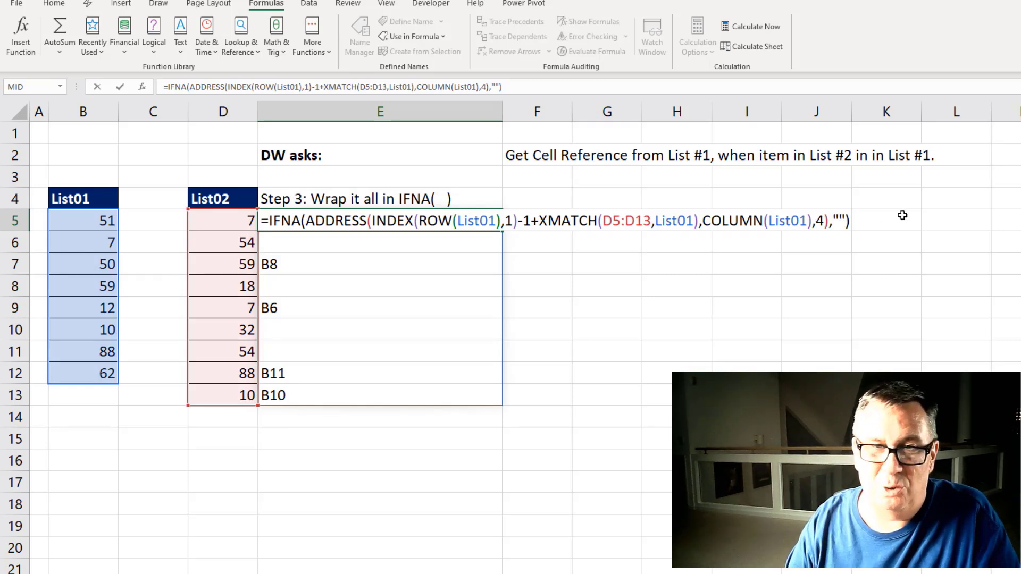
key(Return)
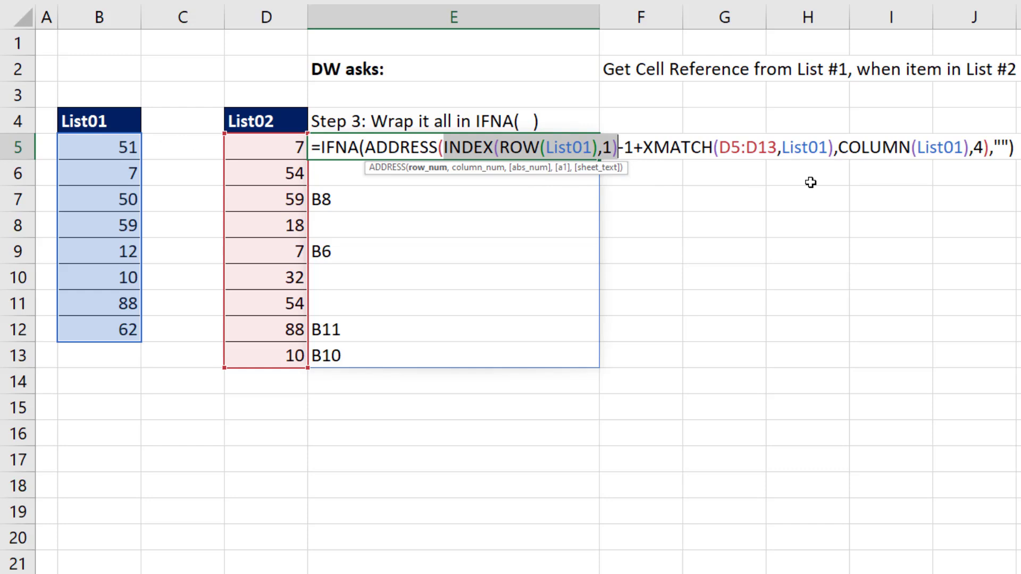
click(430, 168)
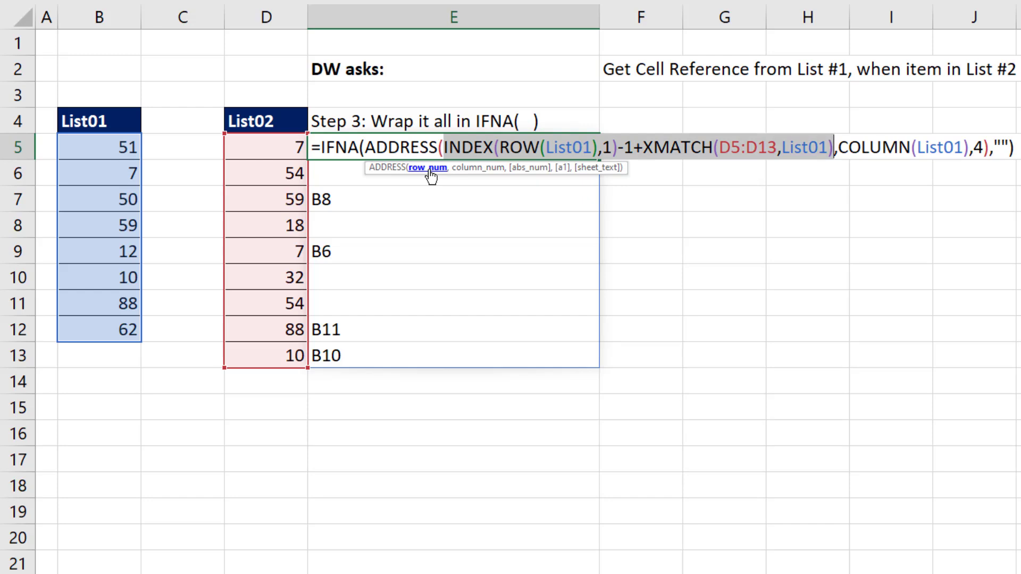
key(Left)
key(Left)
key(Left)
key(Left)
key(Left)
key(Left)
key(Left)
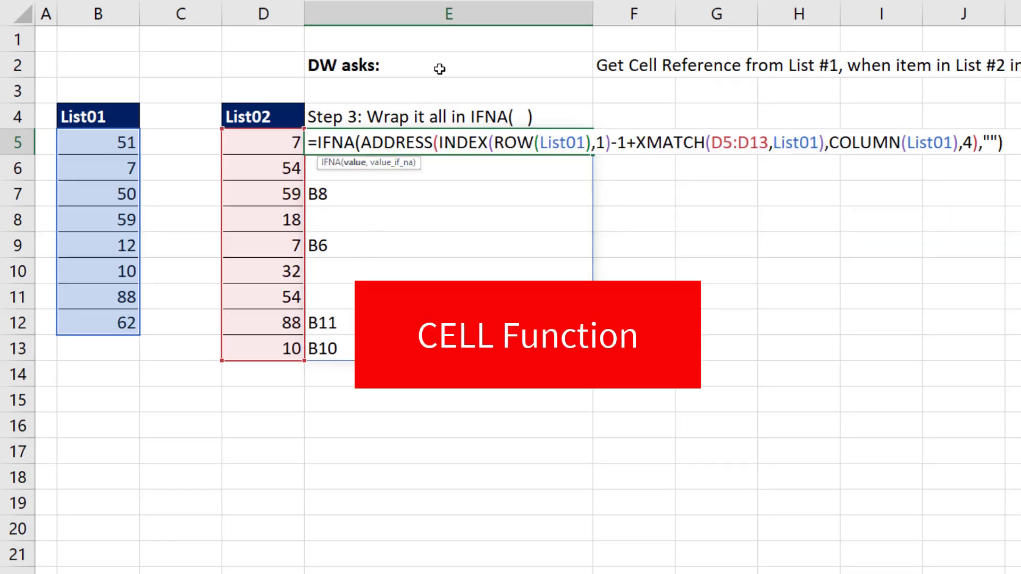
key(ctrl+Return)
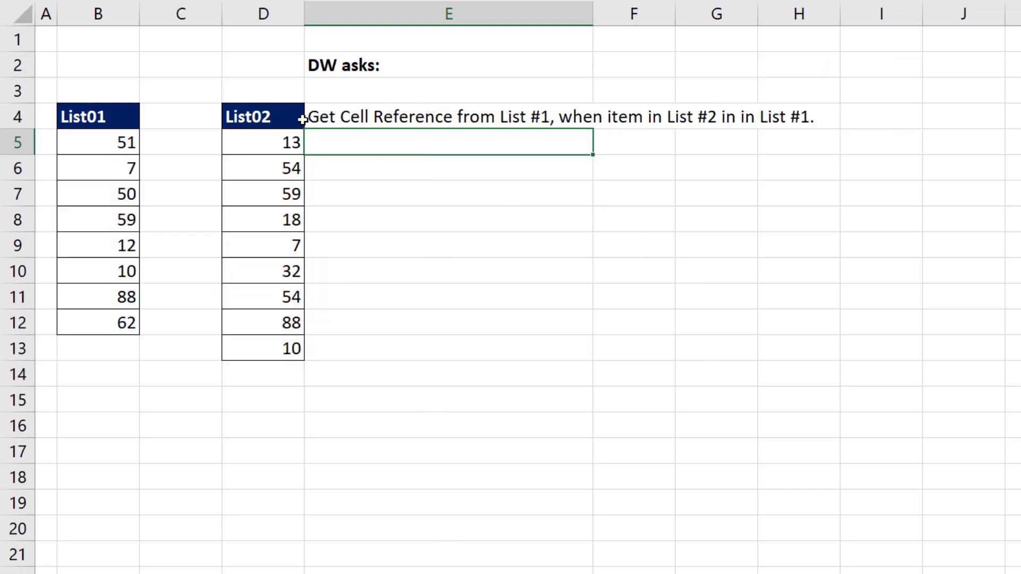
Step: Enter =MATCH(D5,List01,0) in E5 and fill it down to E13, giving 4, 2, 7, 6 or #N/A
text(=mat)
key(Tab)
click(286, 140)
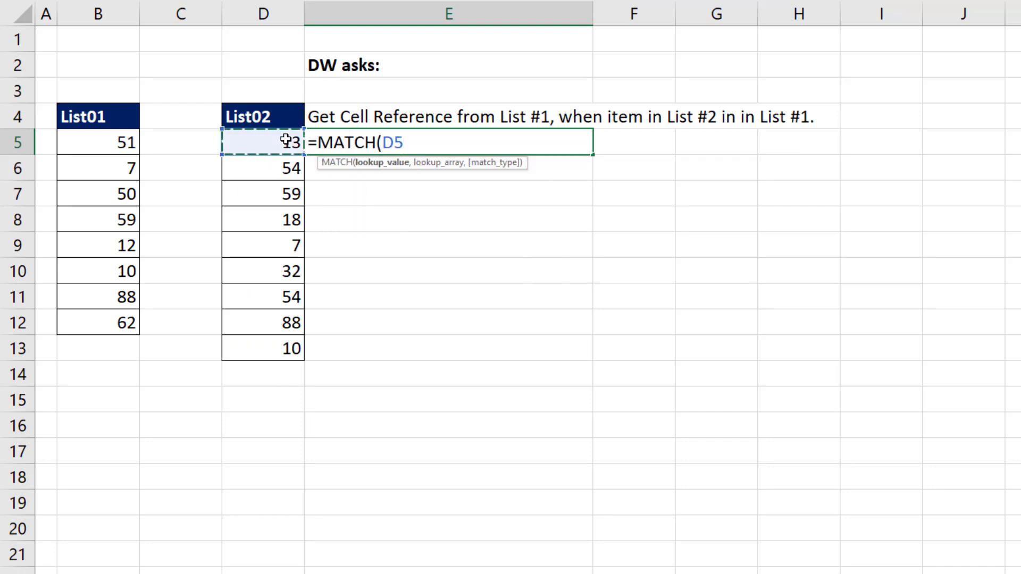
text(,)
drag(105, 141, 113, 321)
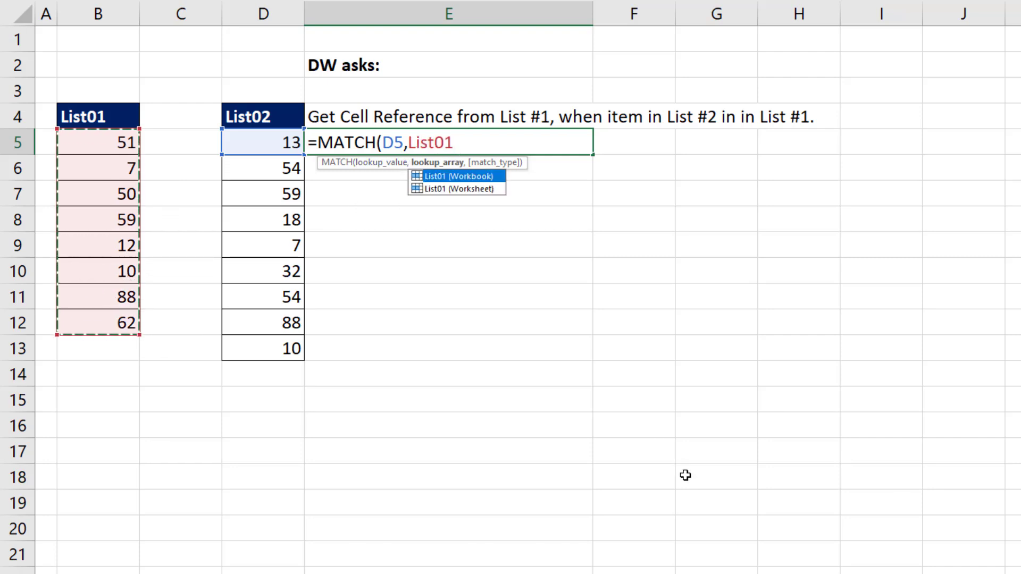
text(,0)
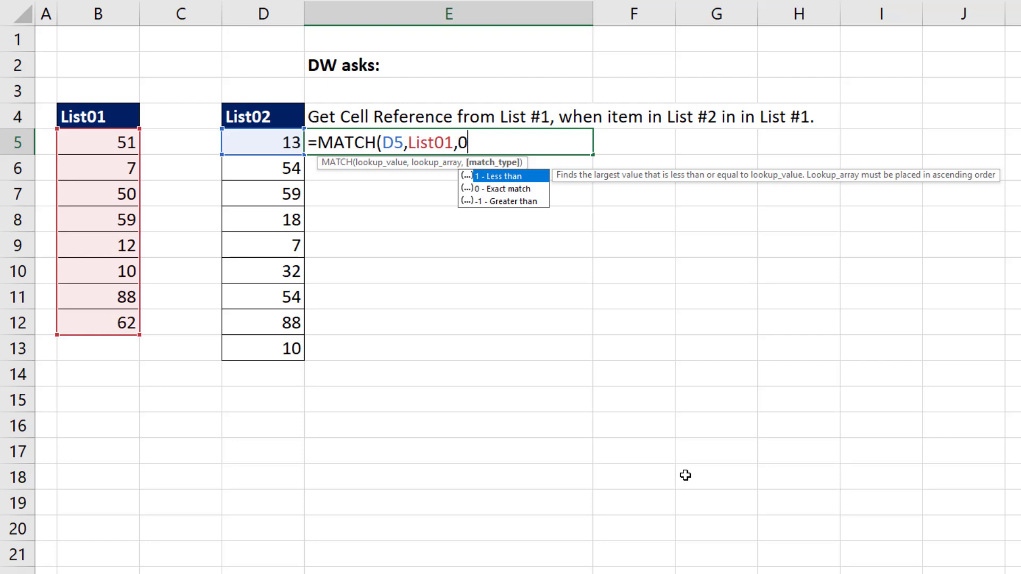
text())
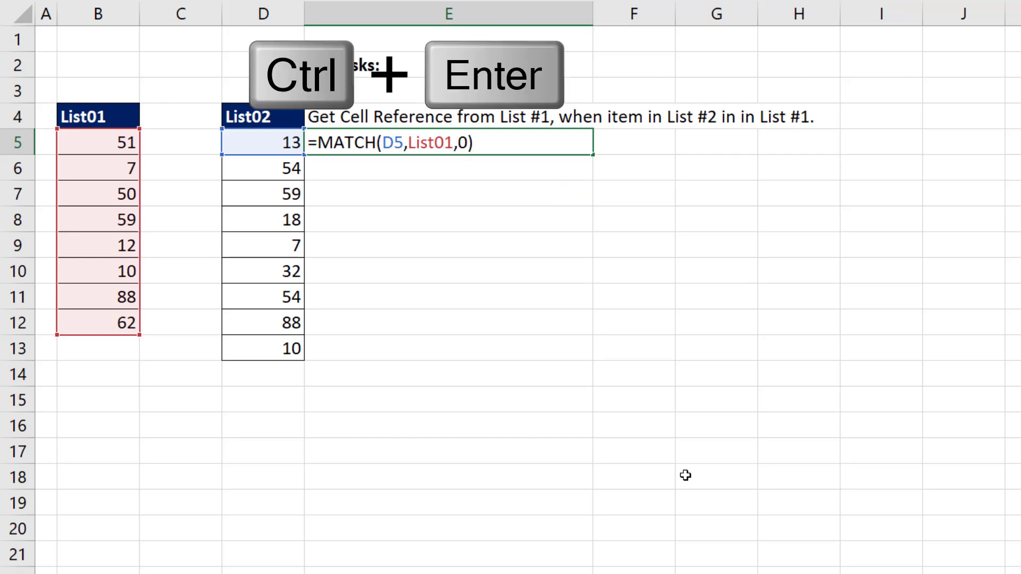
key(ctrl+Return)
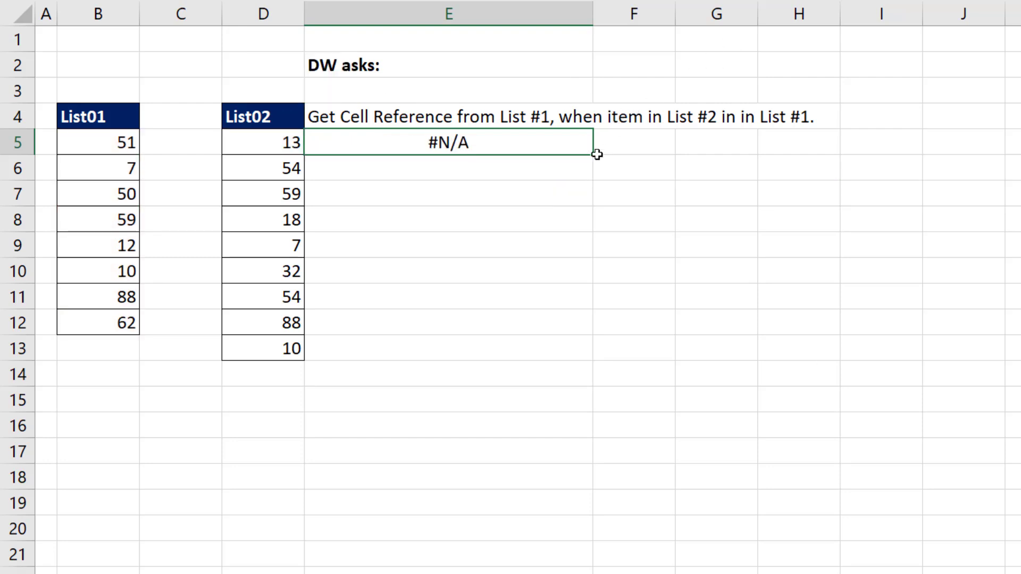
double_click(593, 155)
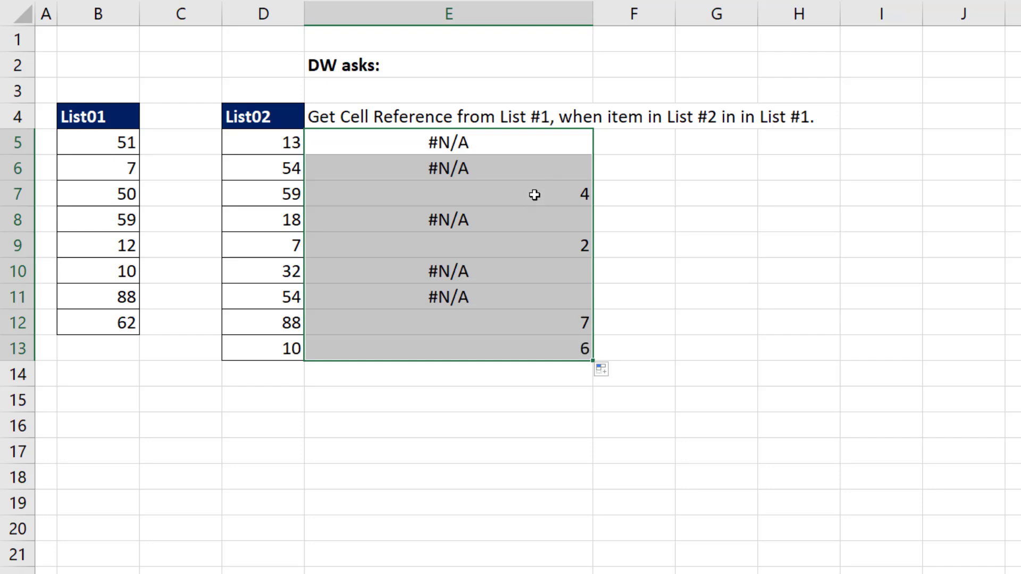
click(533, 194)
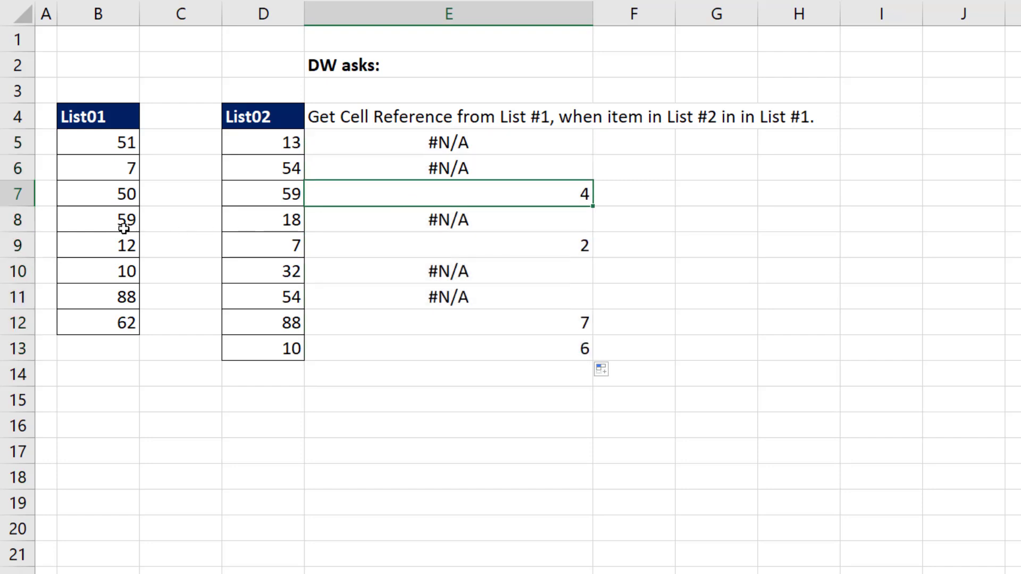
click(509, 144)
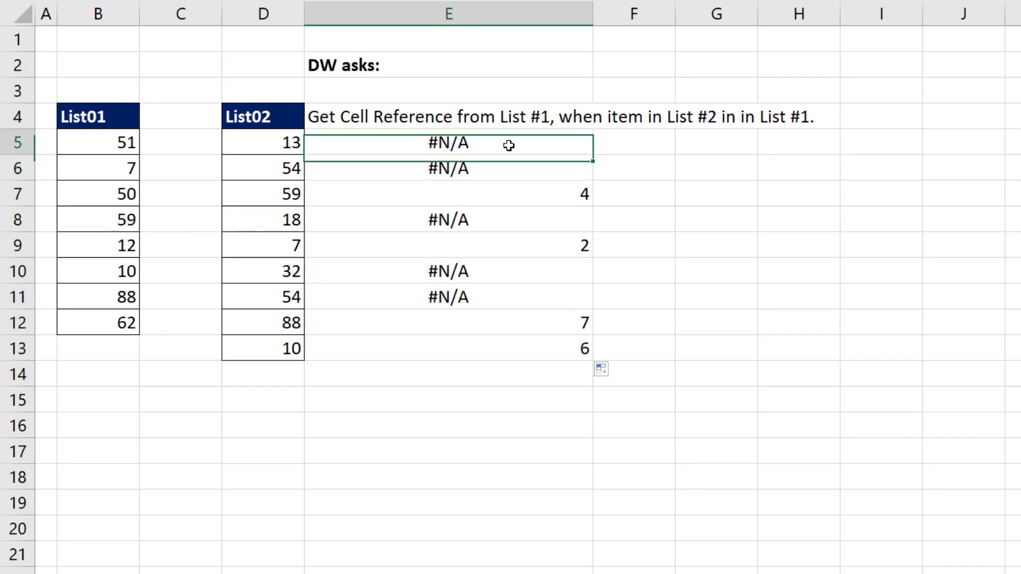
Step: Wrap E5's MATCH in INDEX over List01 and fill the formula down to E13
key(F2)
click(318, 143)
text(inMATCH(D5,List01,0)
key(Tab)
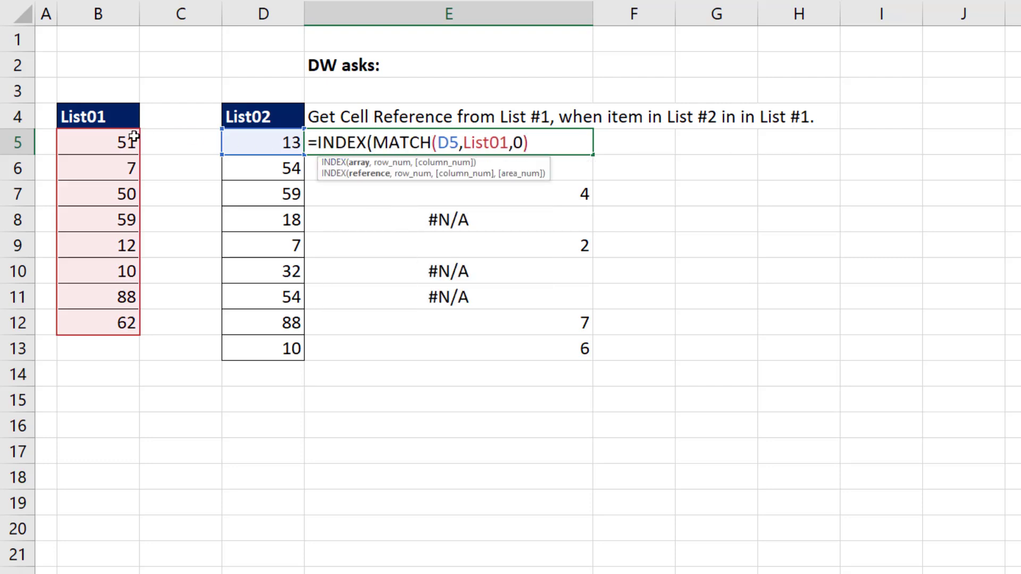
drag(129, 136, 97, 315)
text(,)
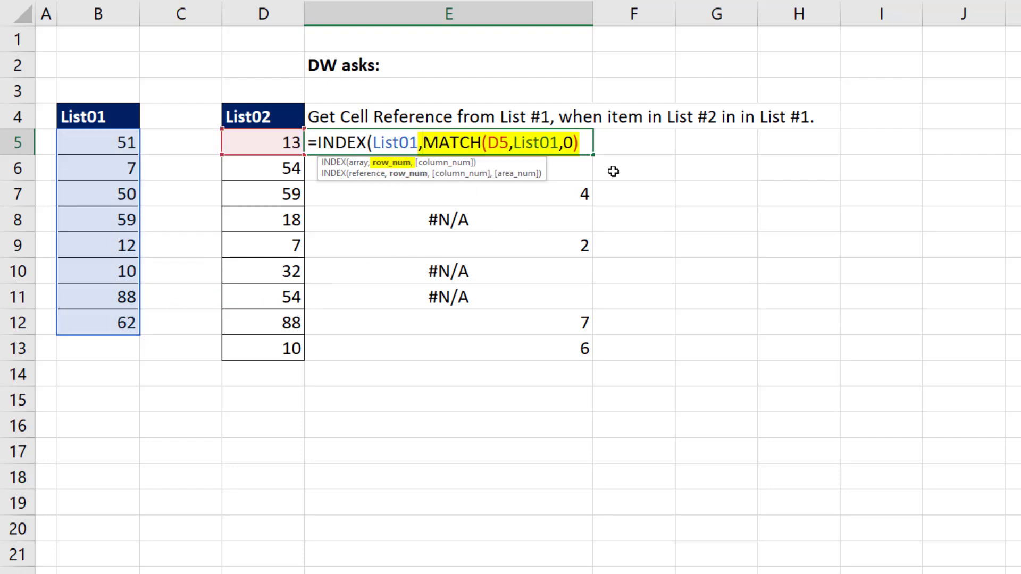
click(584, 143)
text())
key(ctrl+Return)
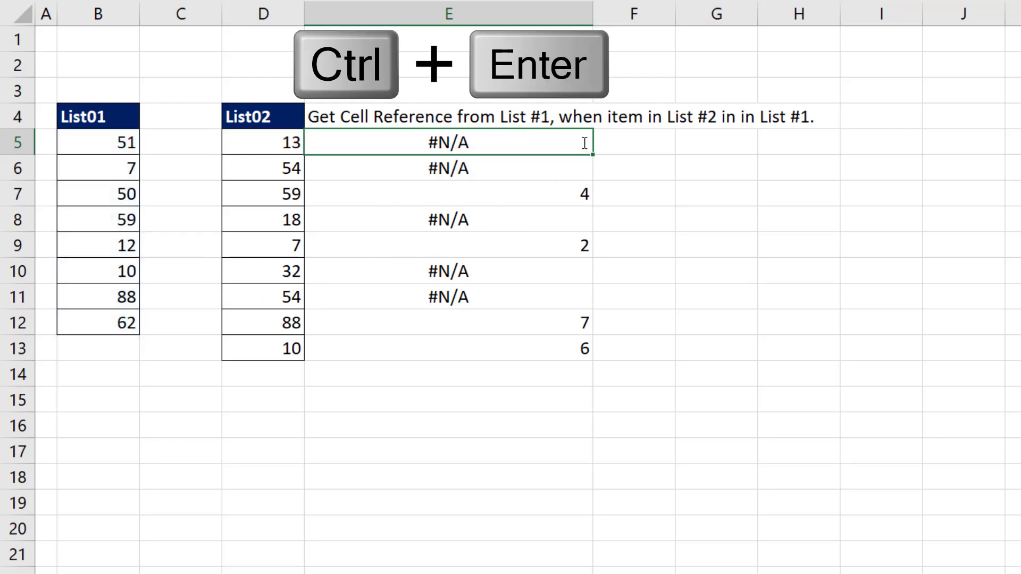
double_click(592, 154)
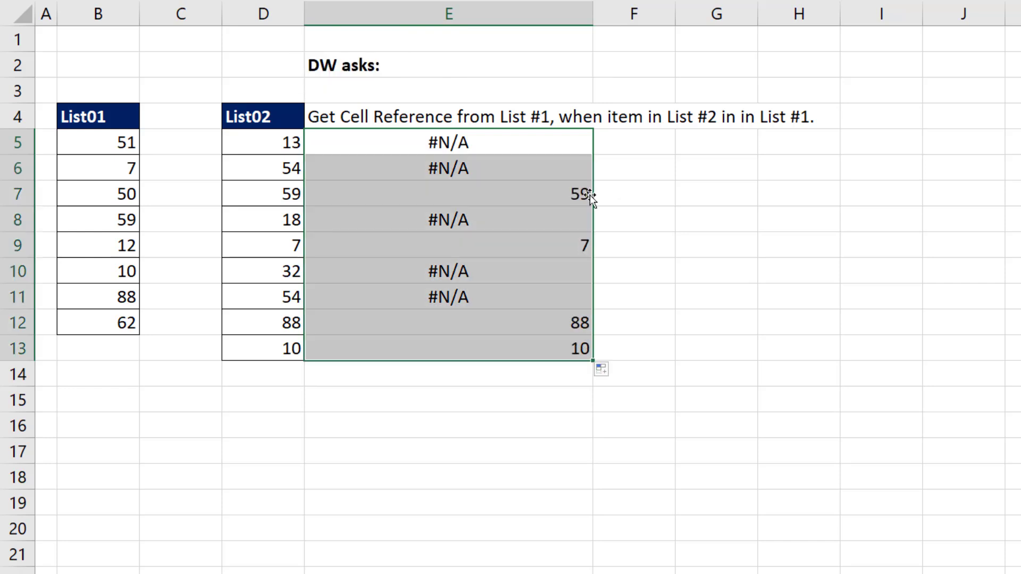
Step: Wrap the INDEX/MATCH in CELL("address", …) across E5:E13, showing $B$8, $B$6, $B$11, $B$10
key(F2)
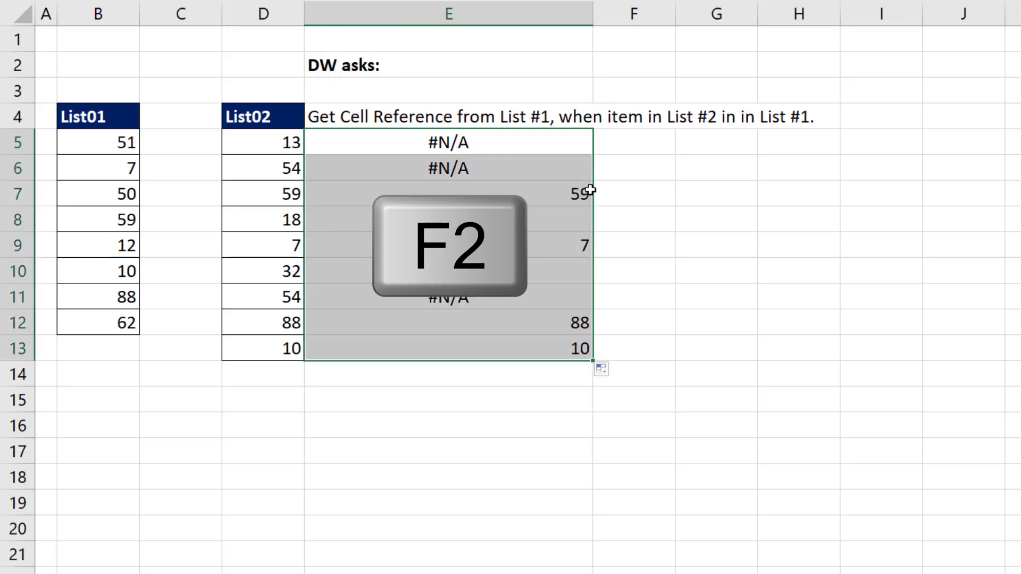
click(316, 142)
text(celINDEX(List01,MATCH(D5,List01,0)
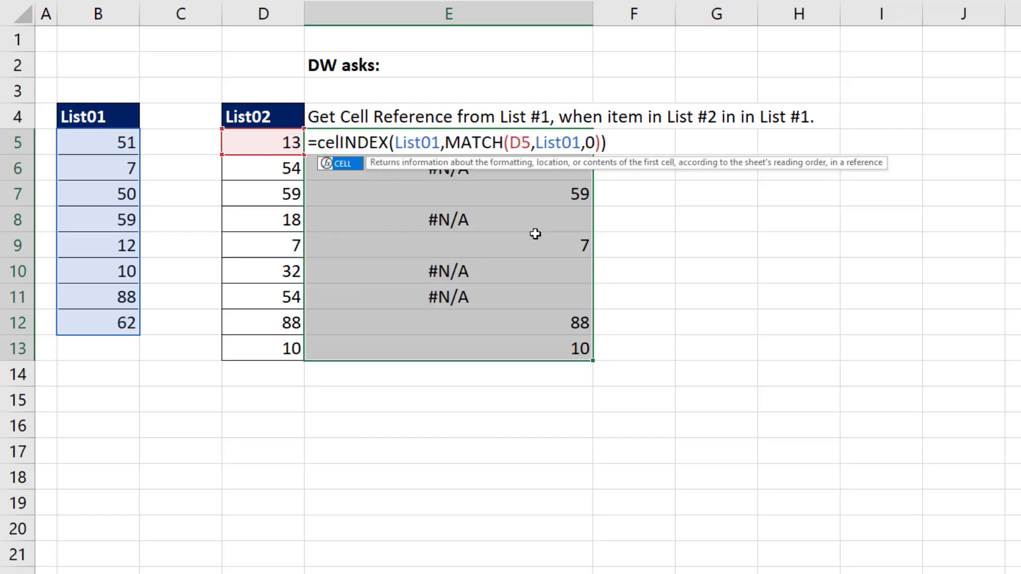
key(Tab)
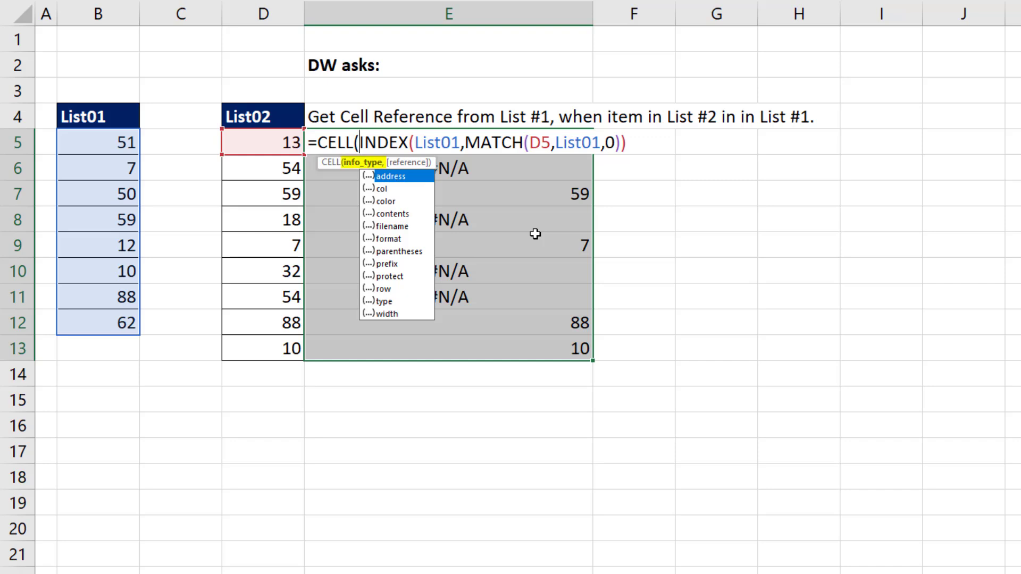
key(Tab)
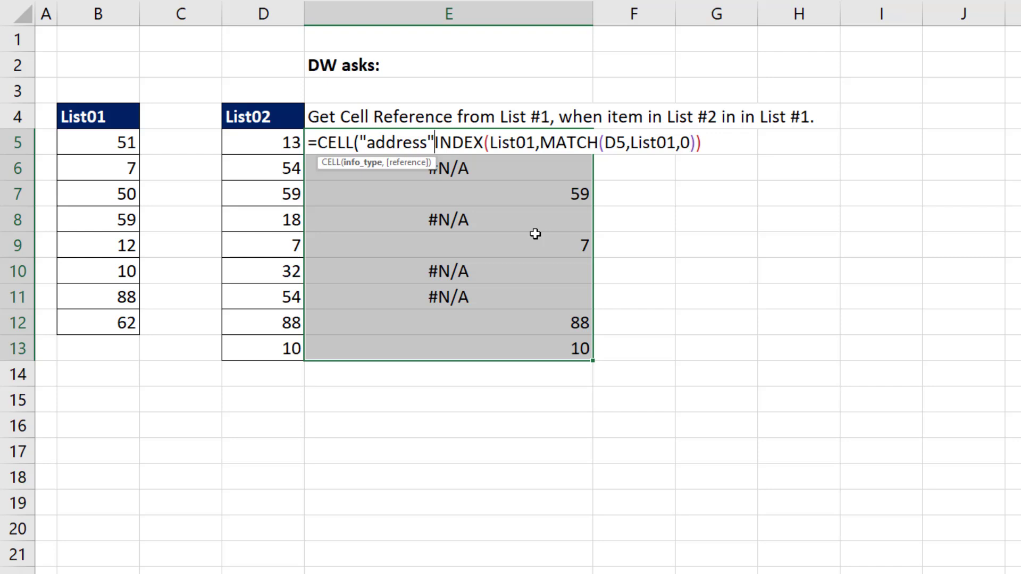
text(,0))
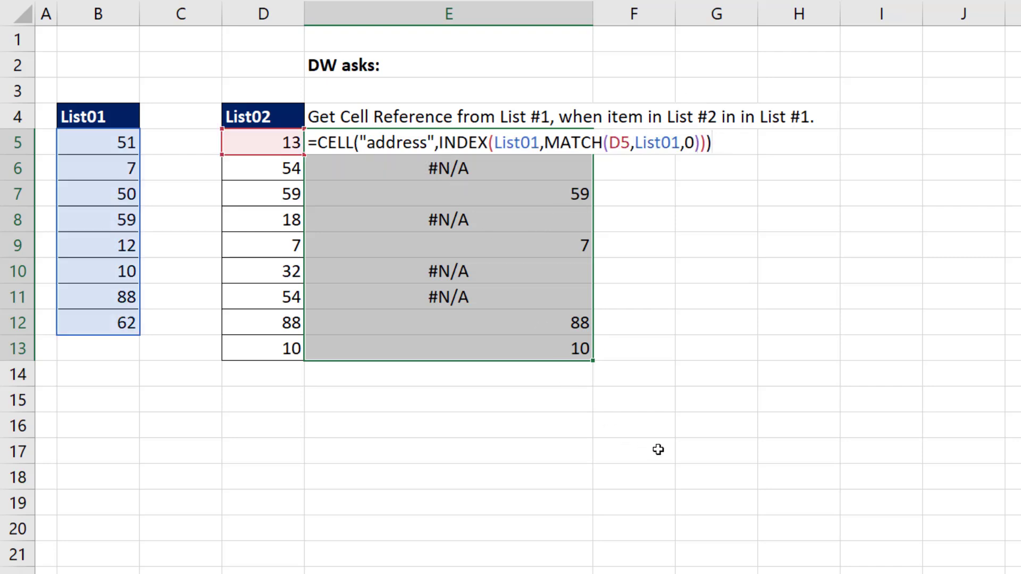
key(ctrl+Return)
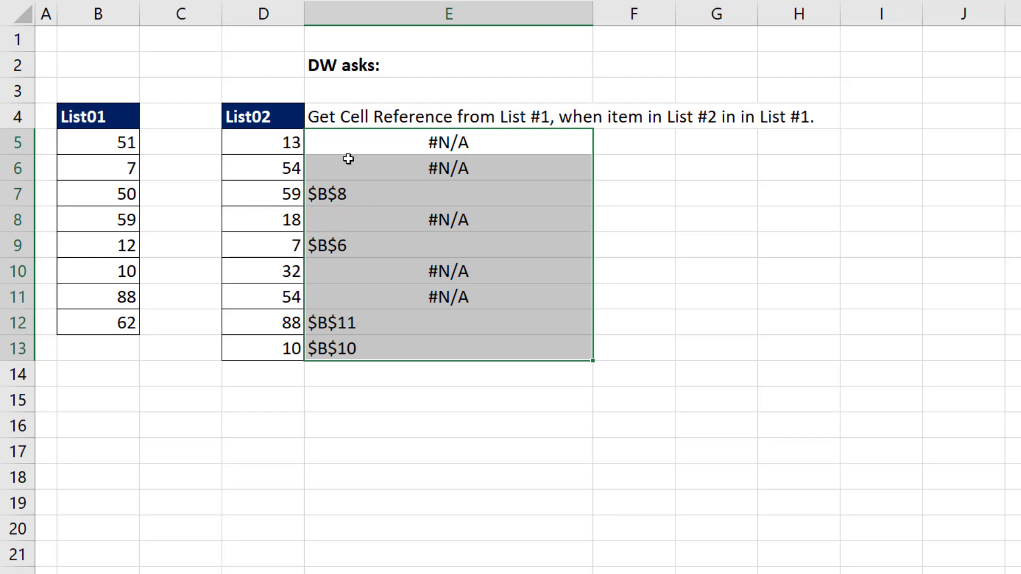
Step: Wrap E5:E13's CELL/INDEX formula in SUBSTITUTE(…,"$","") so addresses read B8, B6, B11, B10
key(F2)
click(318, 139)
text(su)
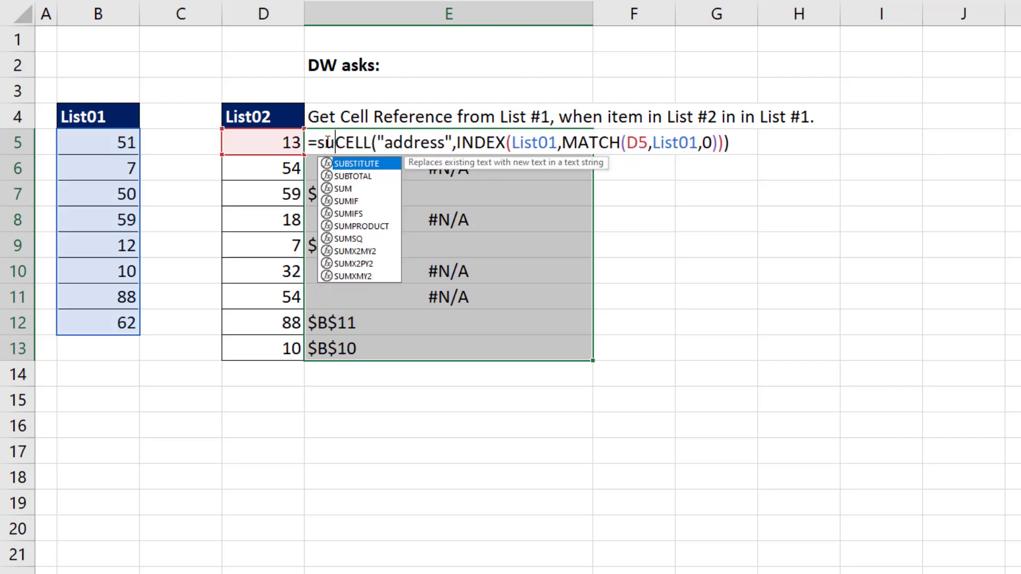
key(Tab)
key(End)
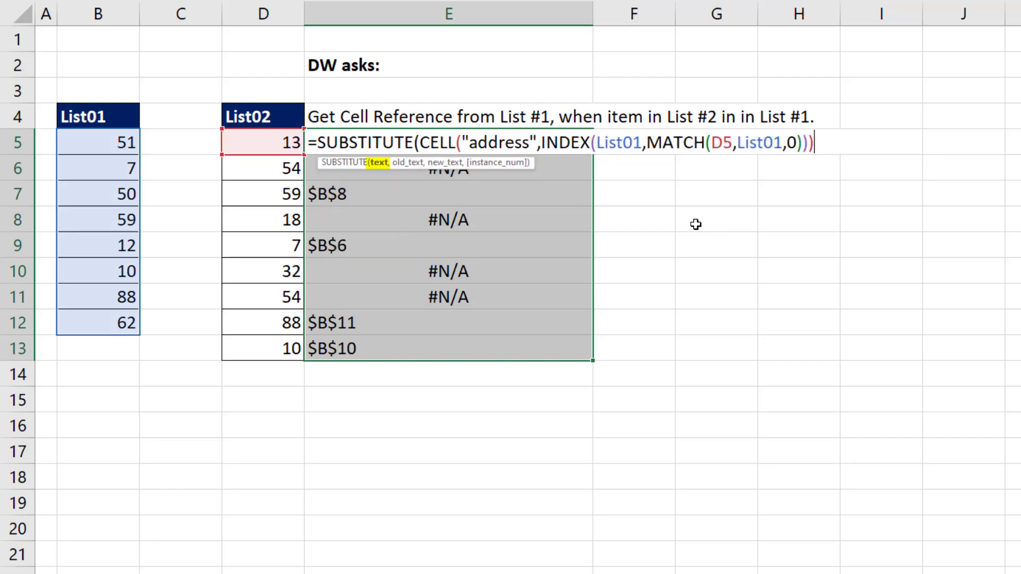
text(,"$",)
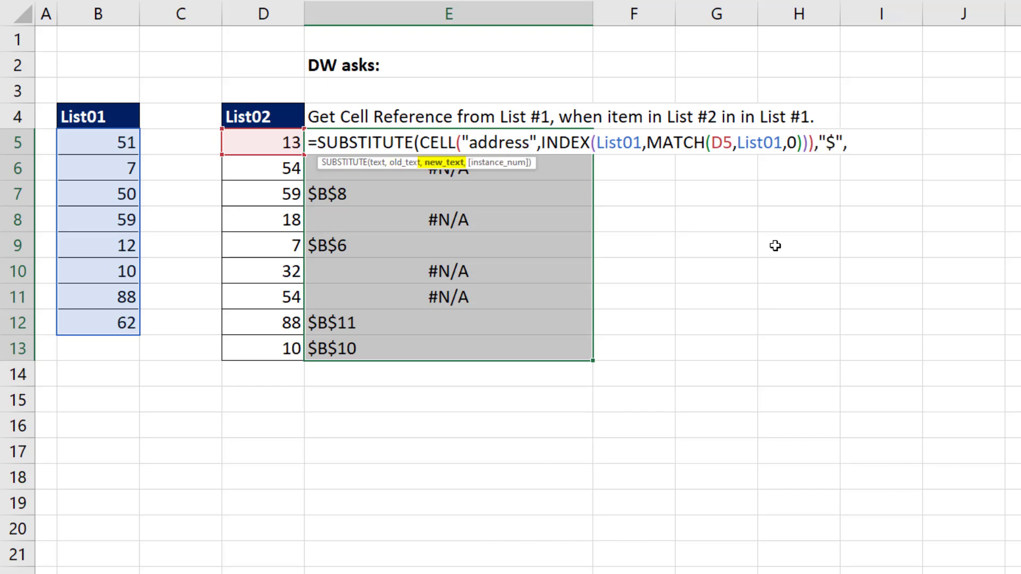
text(""))
key(ctrl+Return)
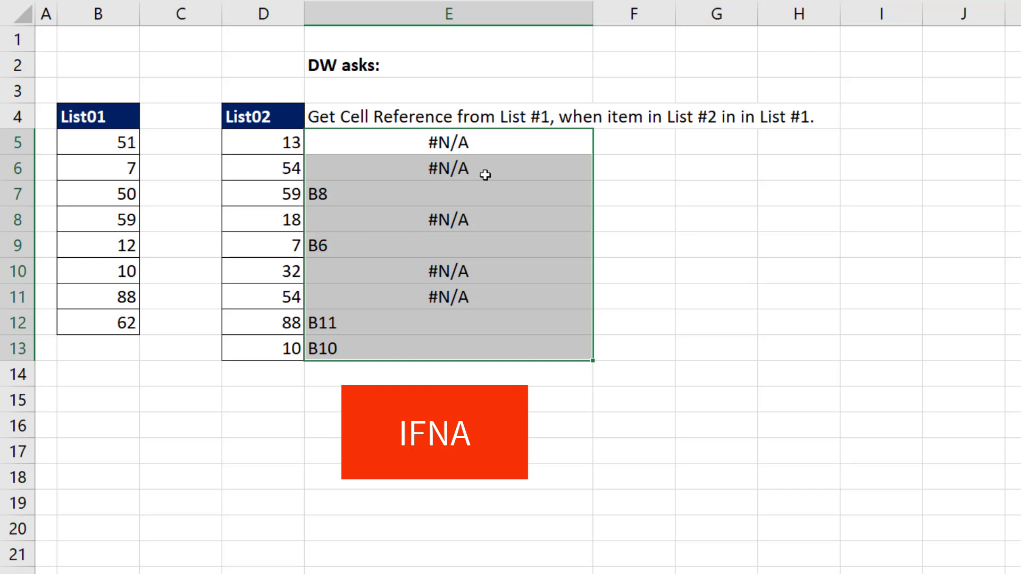
Step: Wrap E5:E13 in IF(ISNA(MATCH(D5,List01,0)),"",…) so unmatched rows show blank
double_click(460, 142)
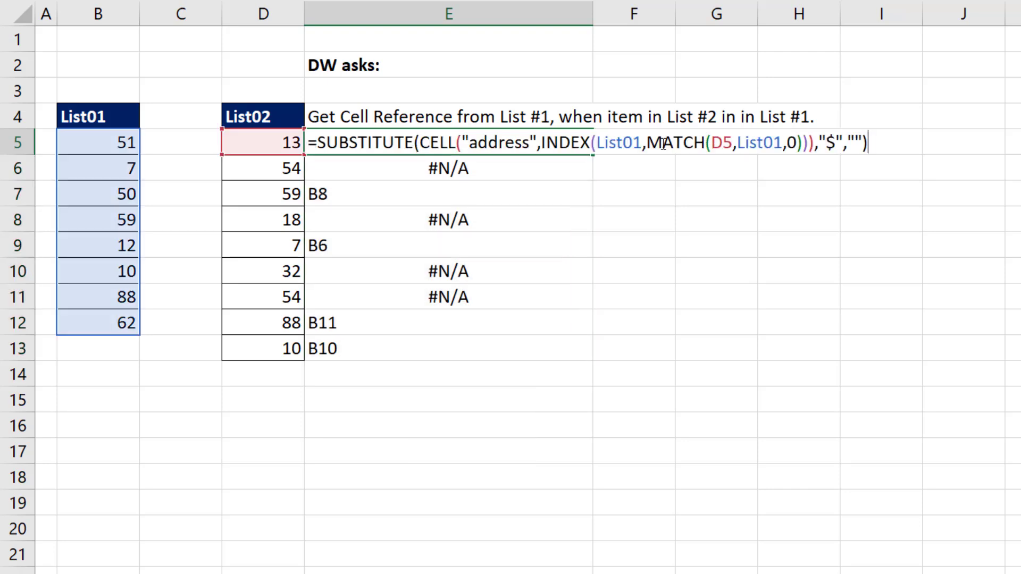
click(663, 142)
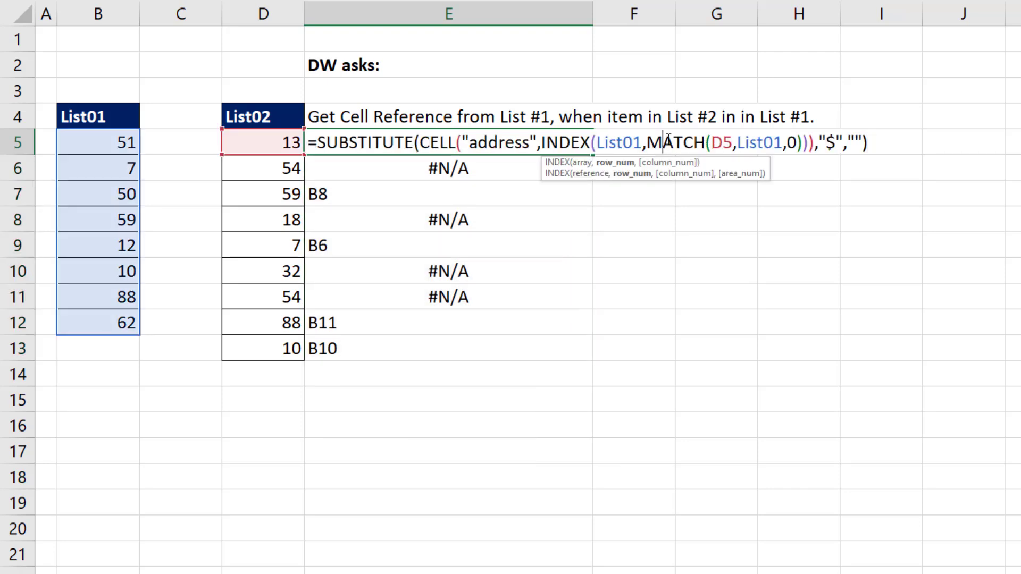
click(620, 169)
key(ctrl+c)
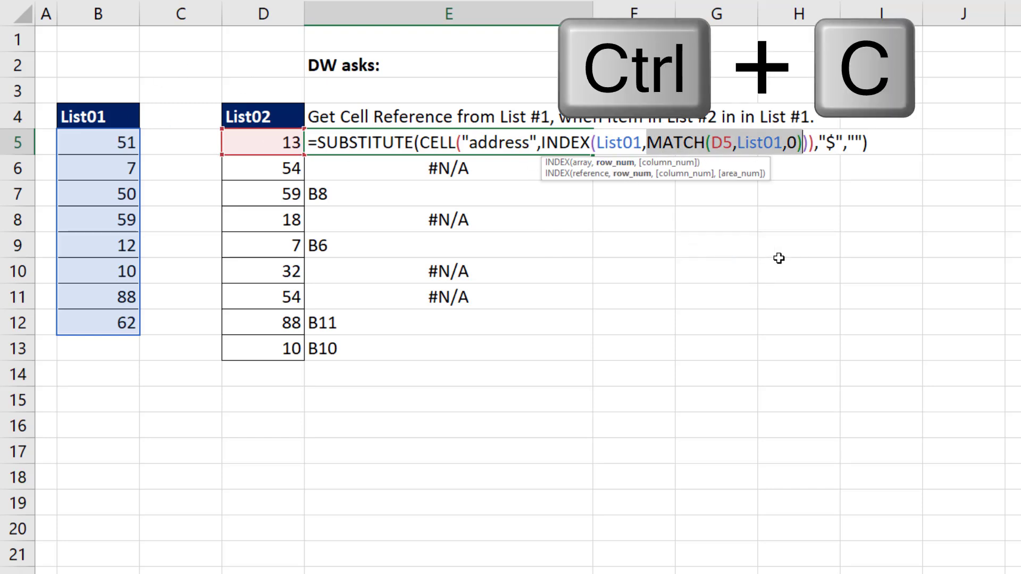
click(318, 143)
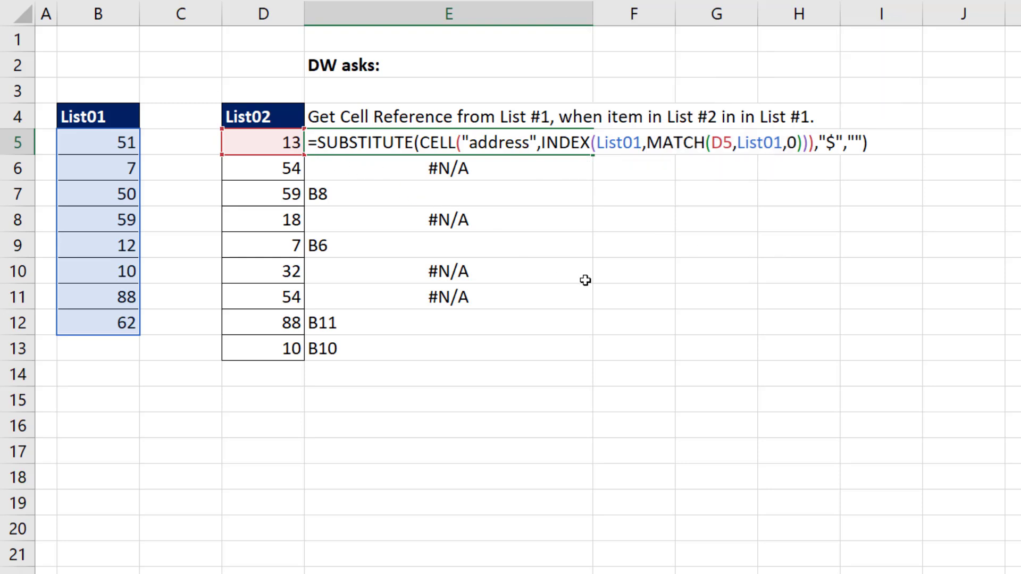
text(IF()
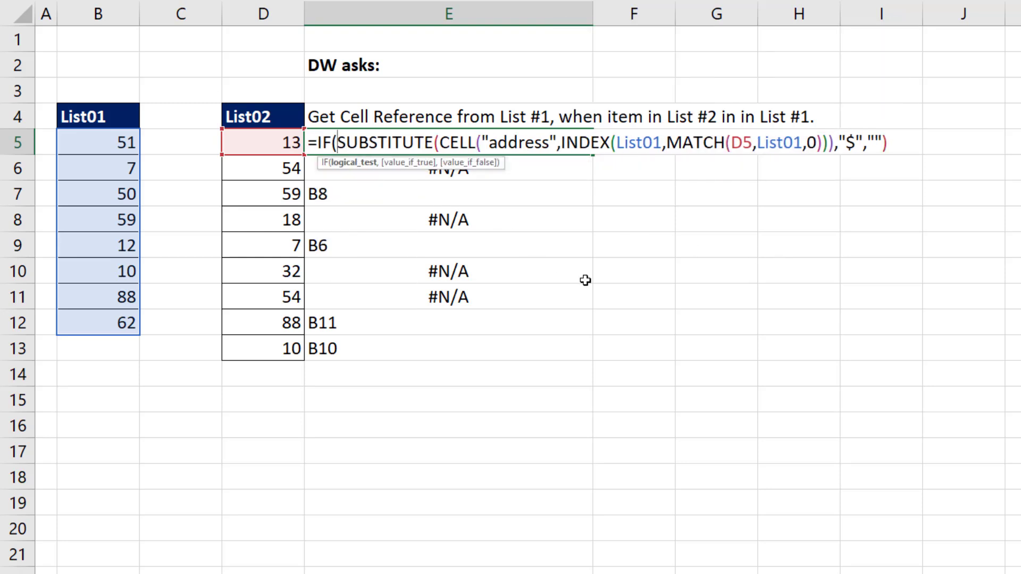
text(isna()
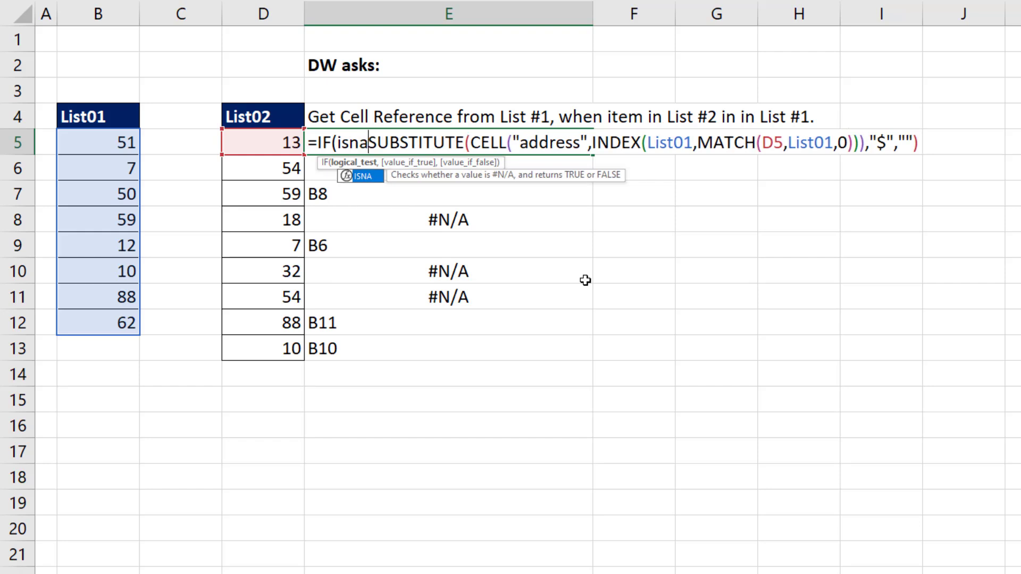
key(ctrl+v)
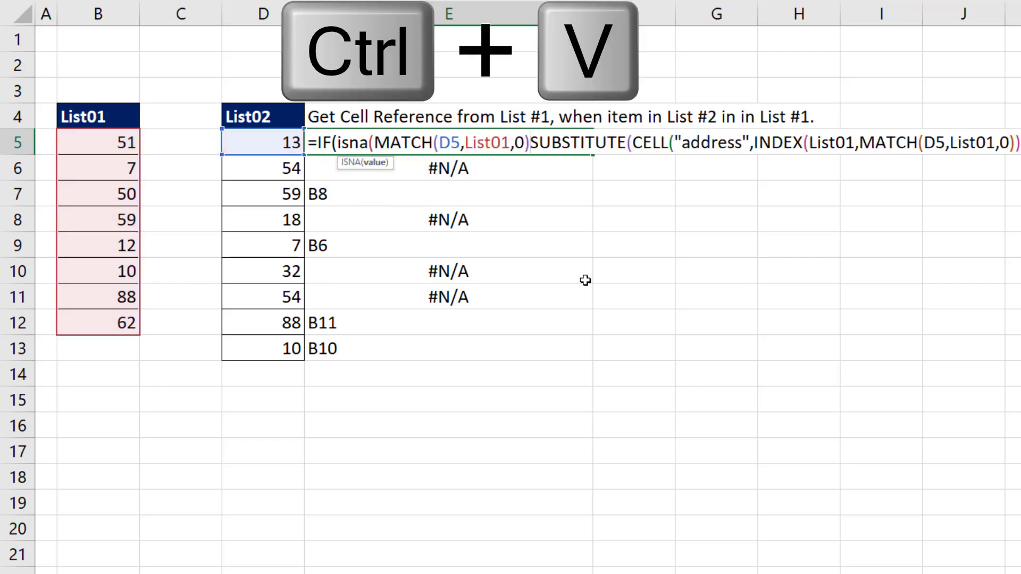
text()))
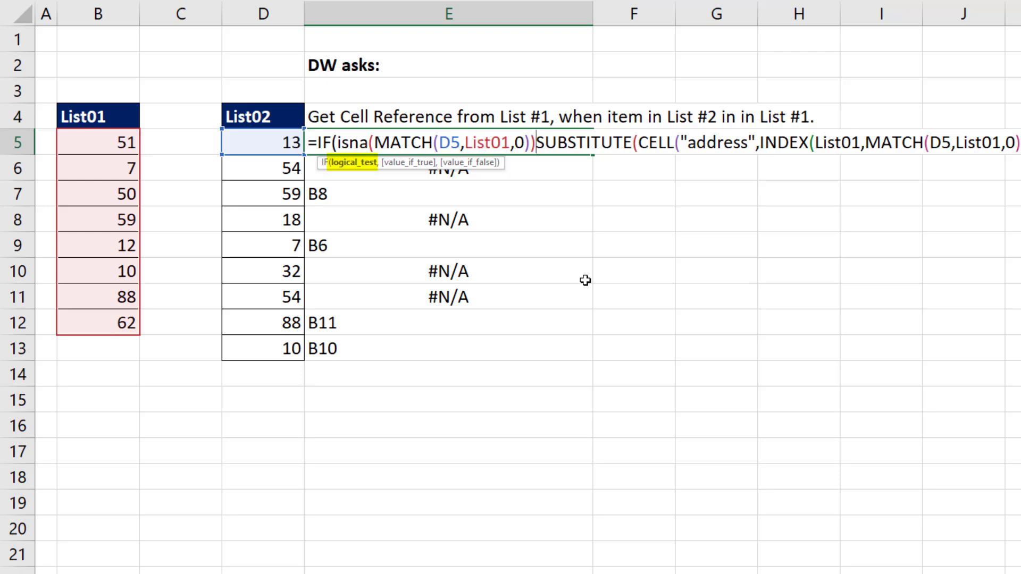
text(,)
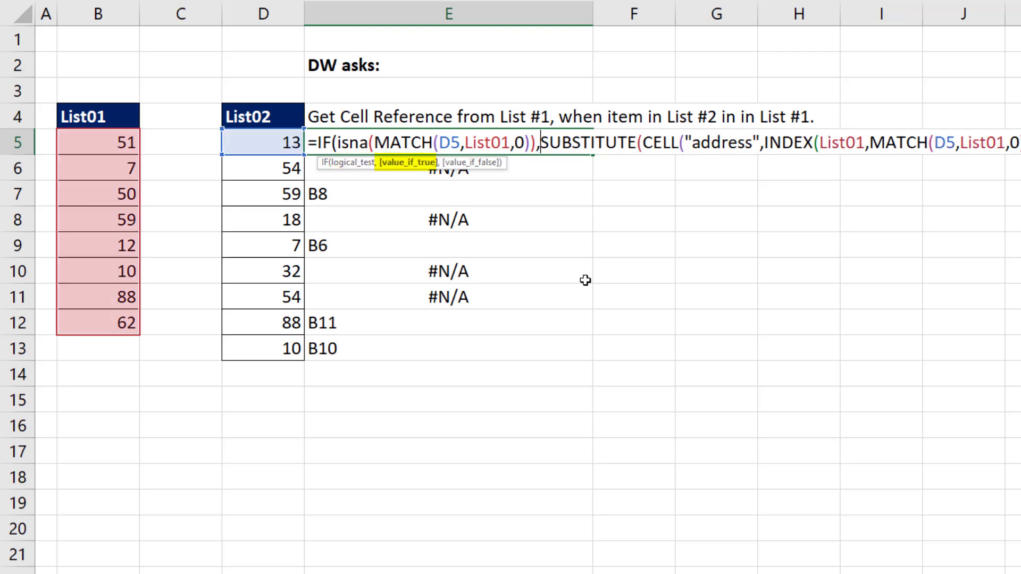
text("")
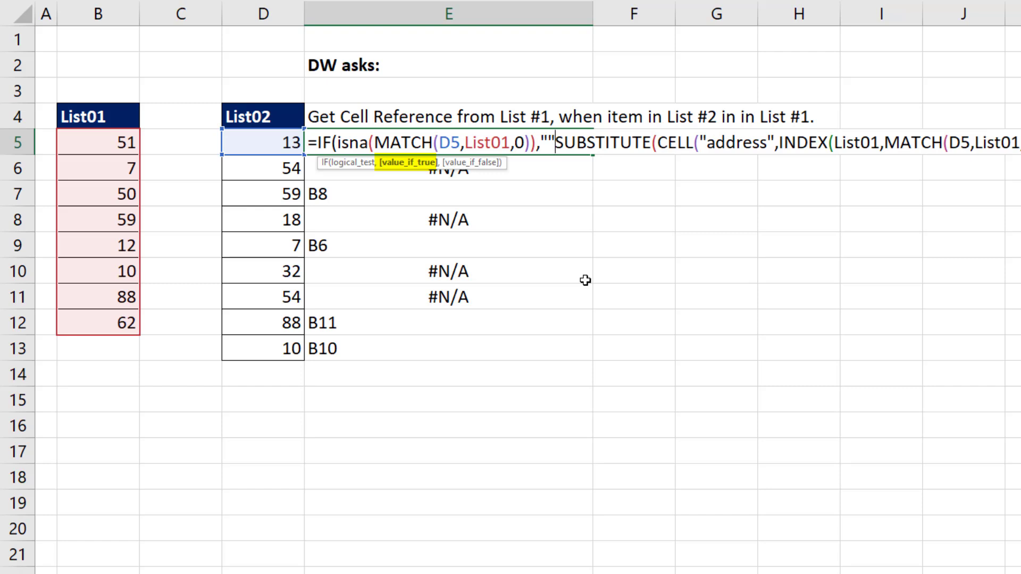
text(,0))),"$",)
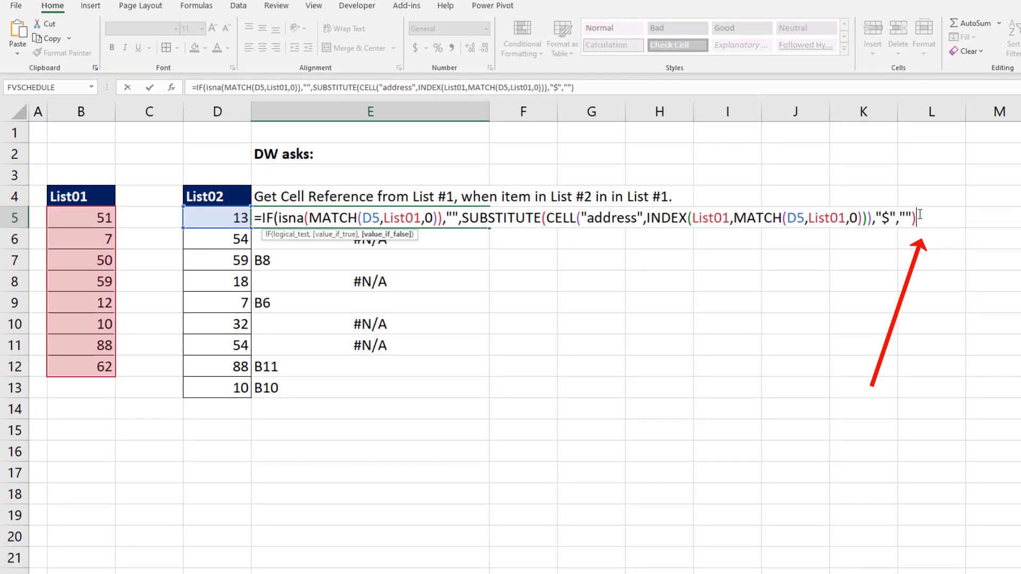
text())
key(ctrl+Return)
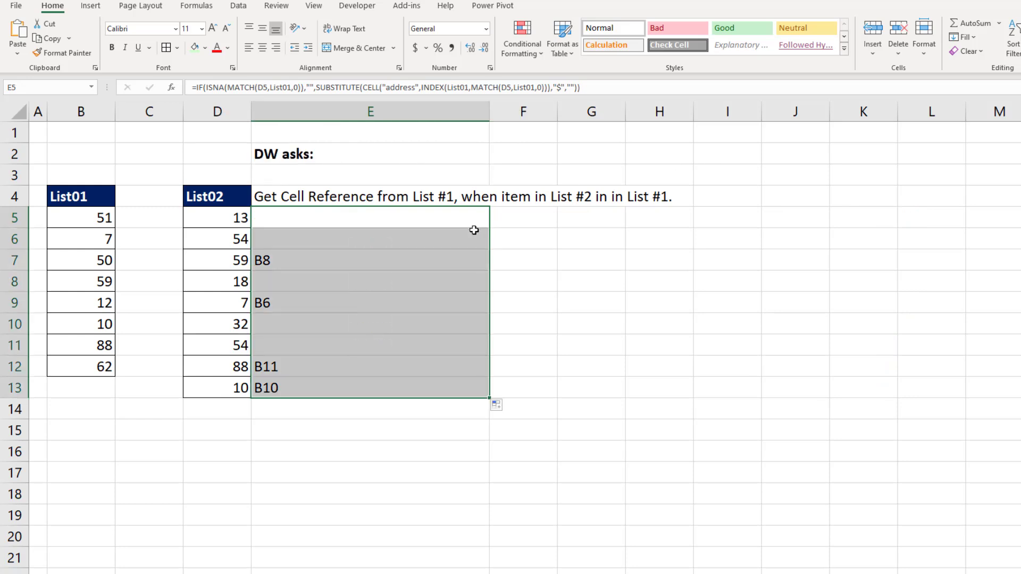
Step: Select E5 alone and review its formula without changing it
click(442, 220)
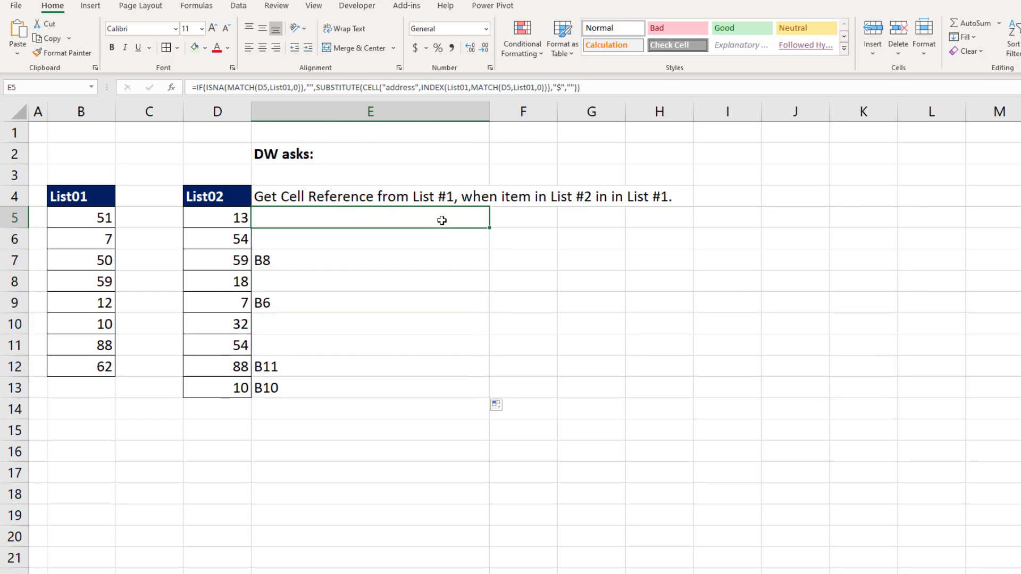
key(F2)
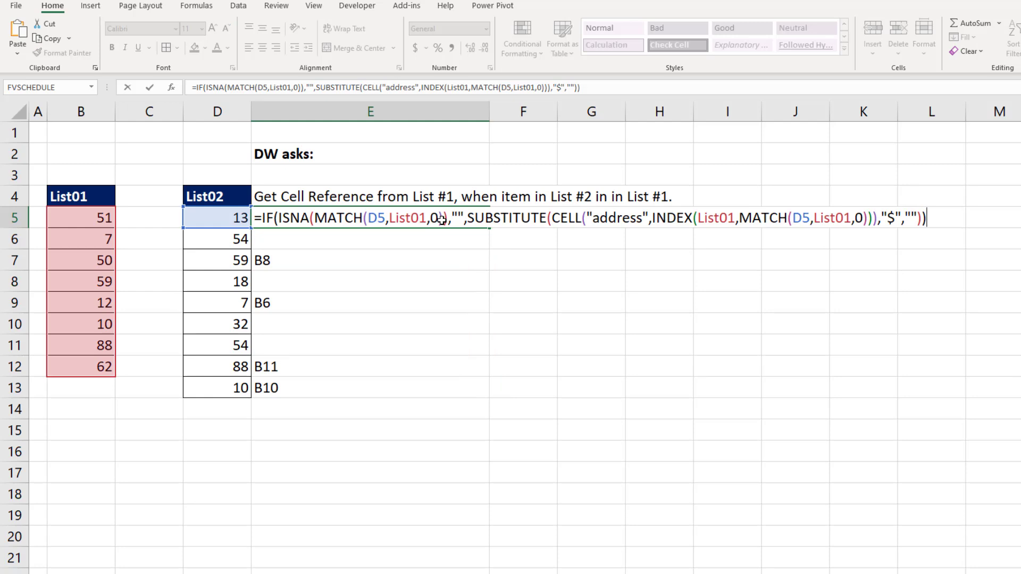
key(Escape)
Step: Enter =XLOOKUP(D5,List01,List01) in F5 and fill it down to F13
click(515, 219)
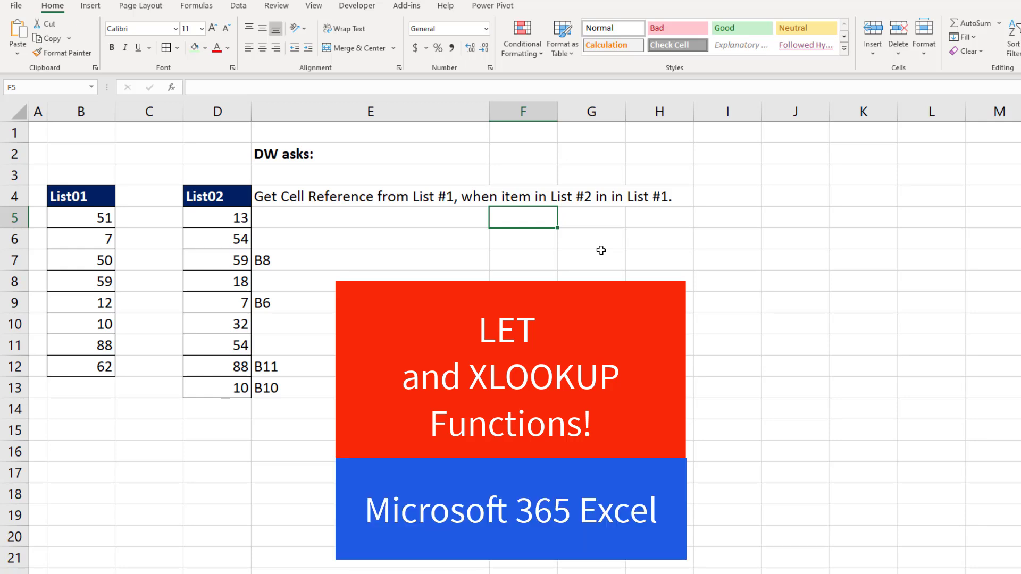
text(=)
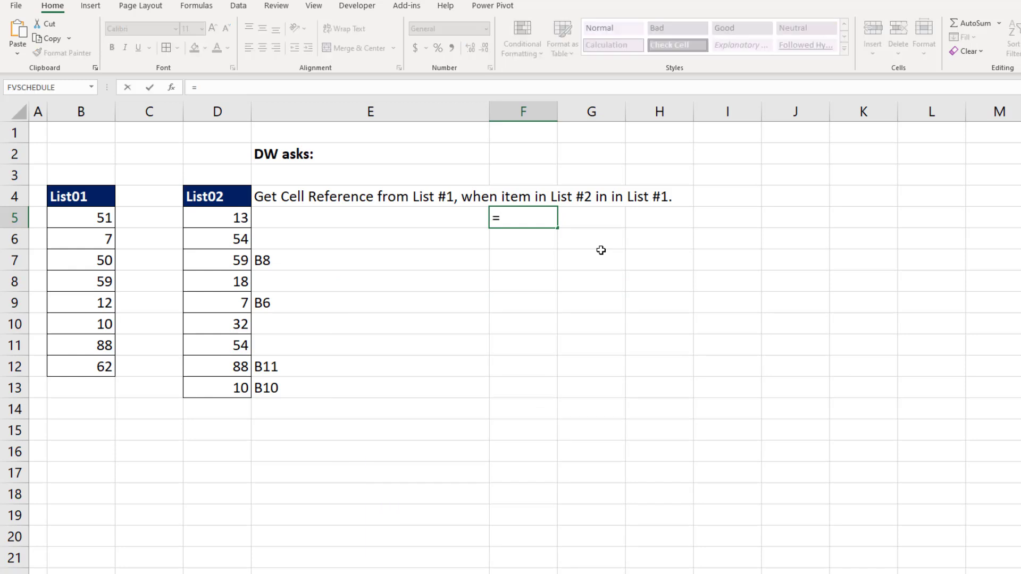
text(xl)
key(Tab)
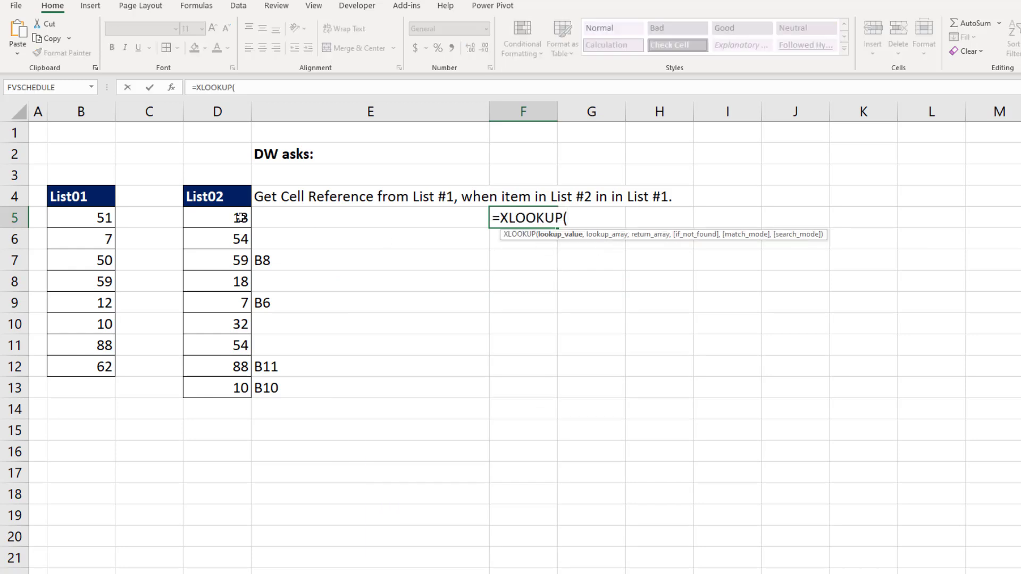
click(241, 217)
text(,)
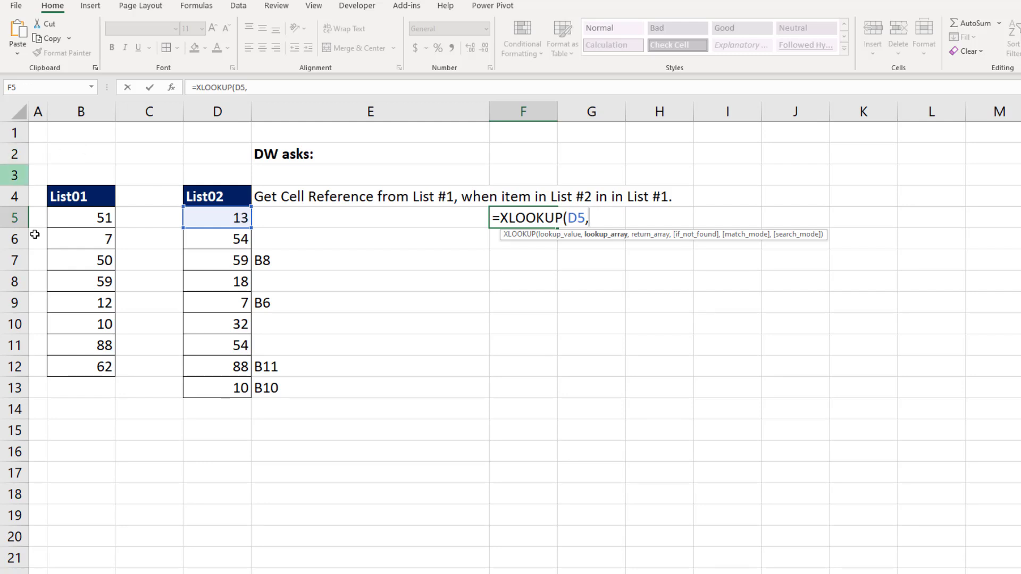
drag(66, 222, 75, 362)
text(,)
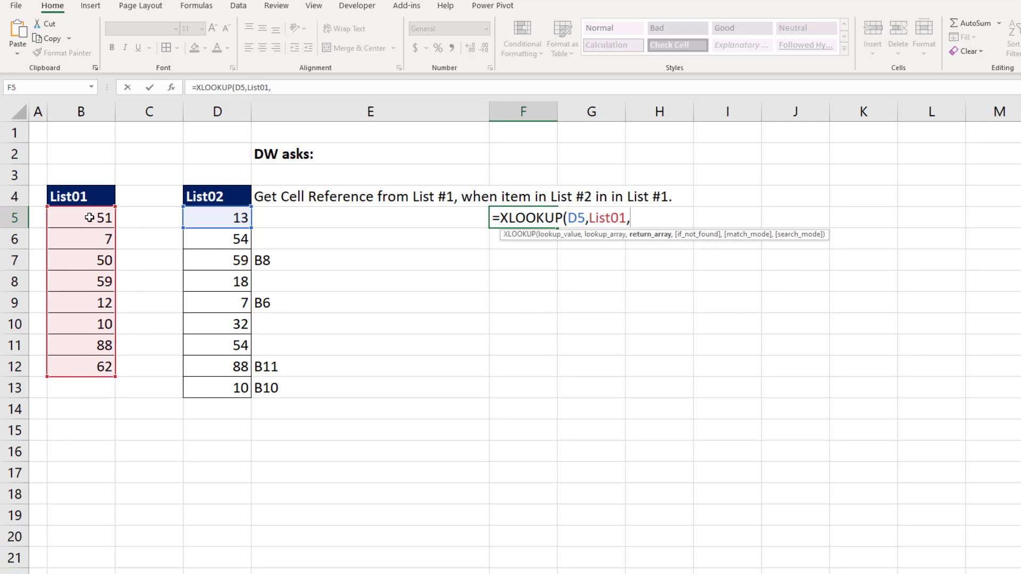
drag(98, 219, 88, 367)
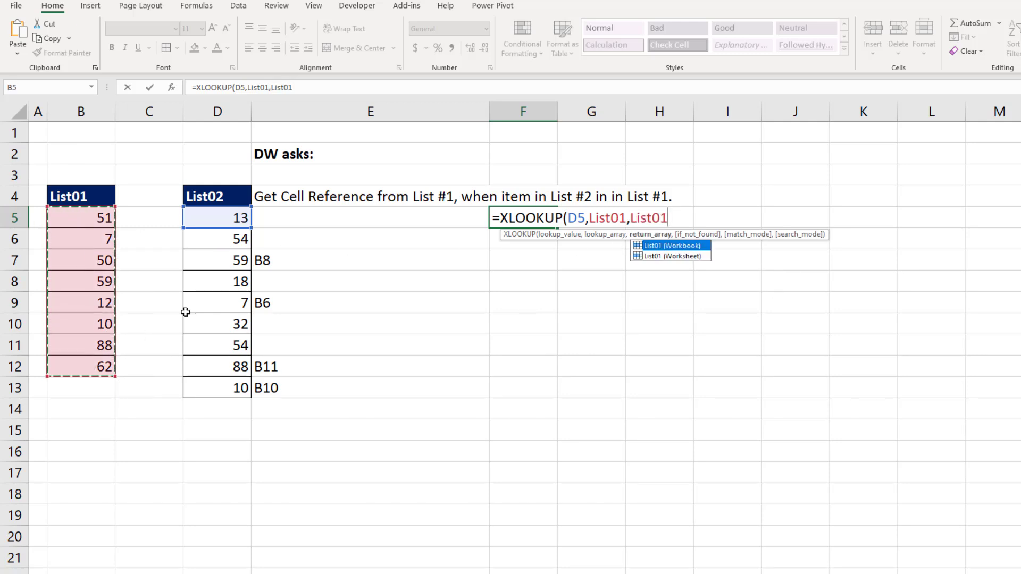
text())
key(ctrl+Return)
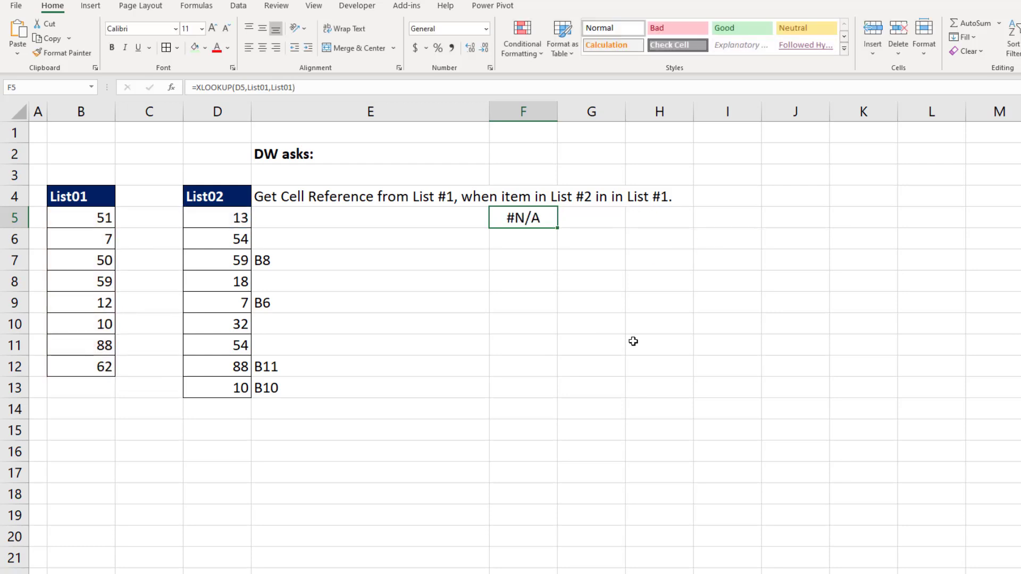
double_click(559, 228)
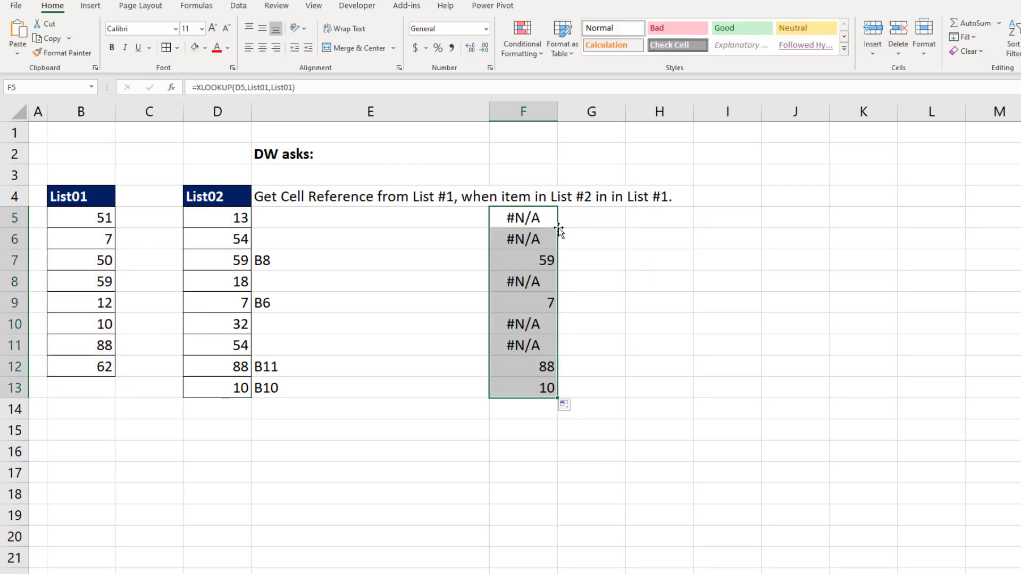
Step: Wrap F5:F13's XLOOKUP in ROW to return rows 8, 6, 11, 10, then reselect ROW(
double_click(545, 220)
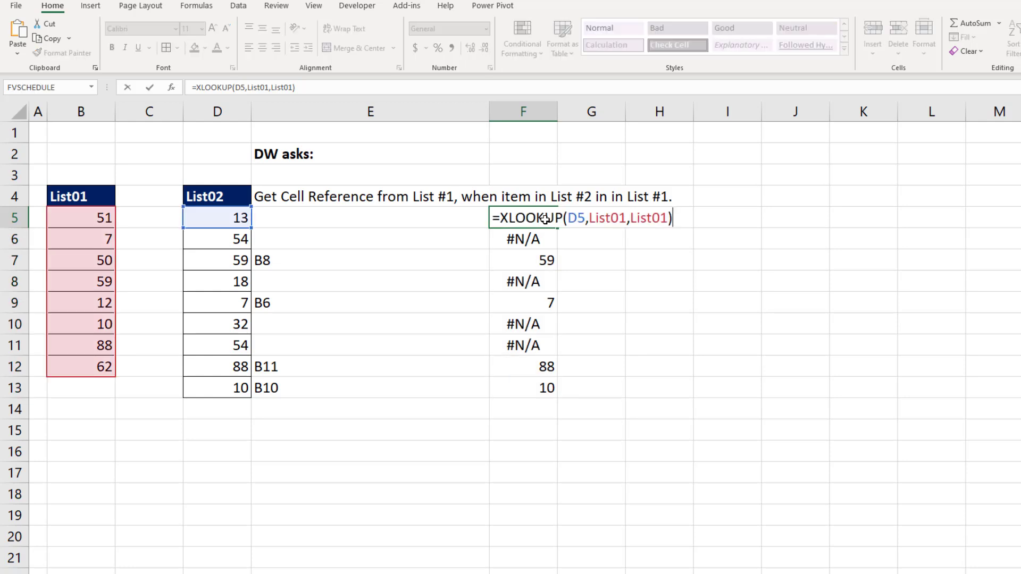
click(500, 219)
text(ro)
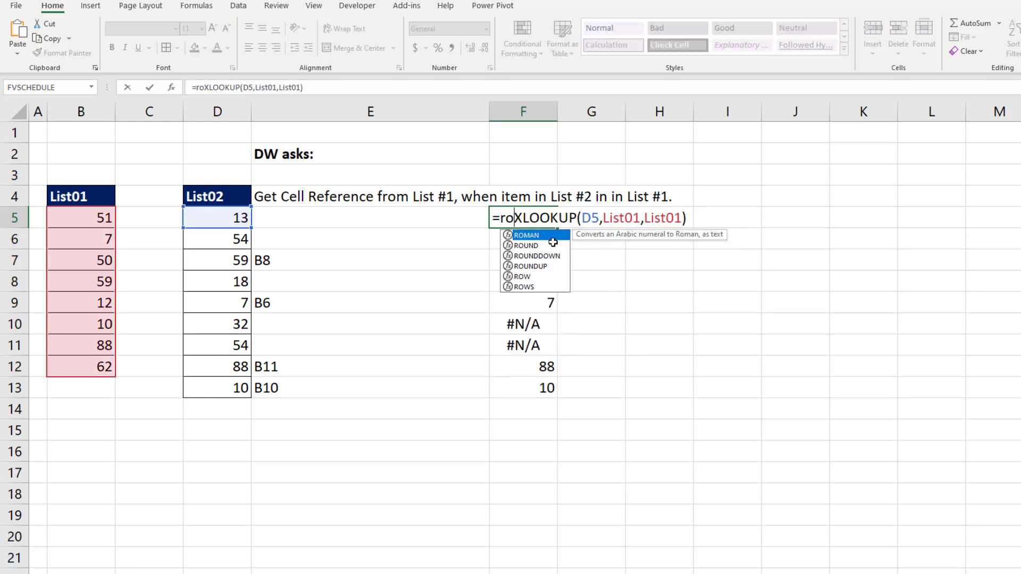
text(w)
key(Tab)
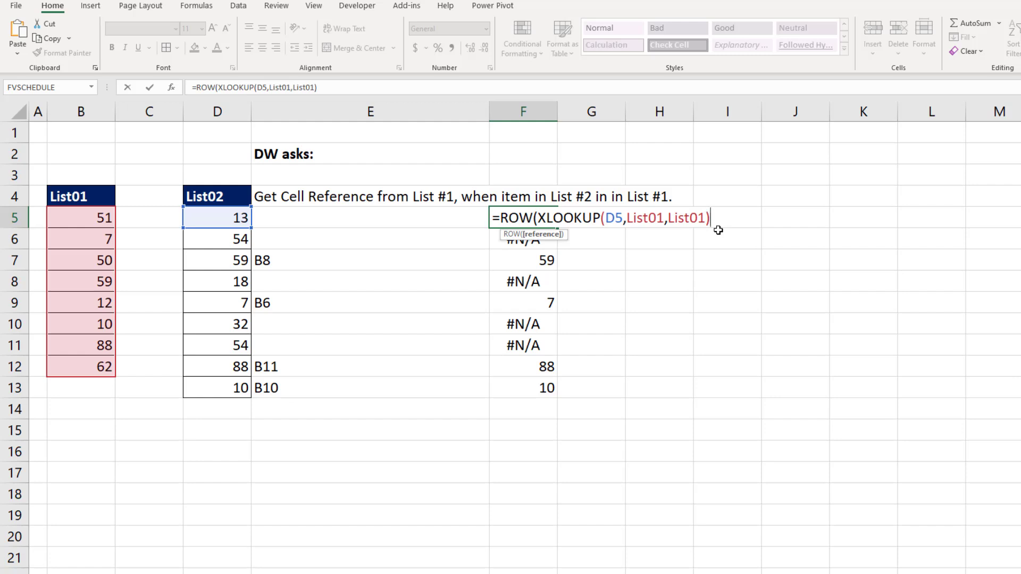
text())
key(ctrl+Return)
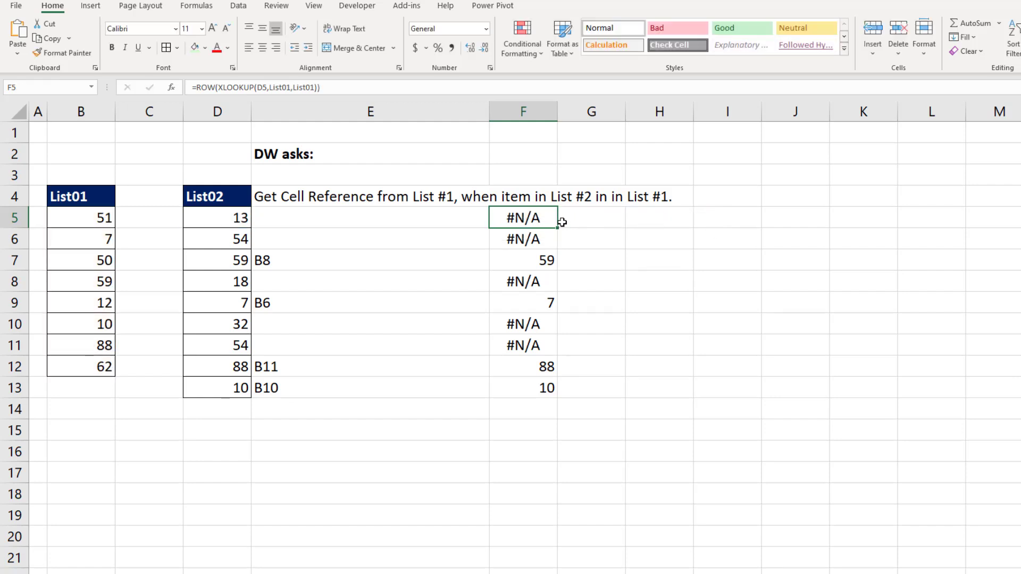
double_click(558, 227)
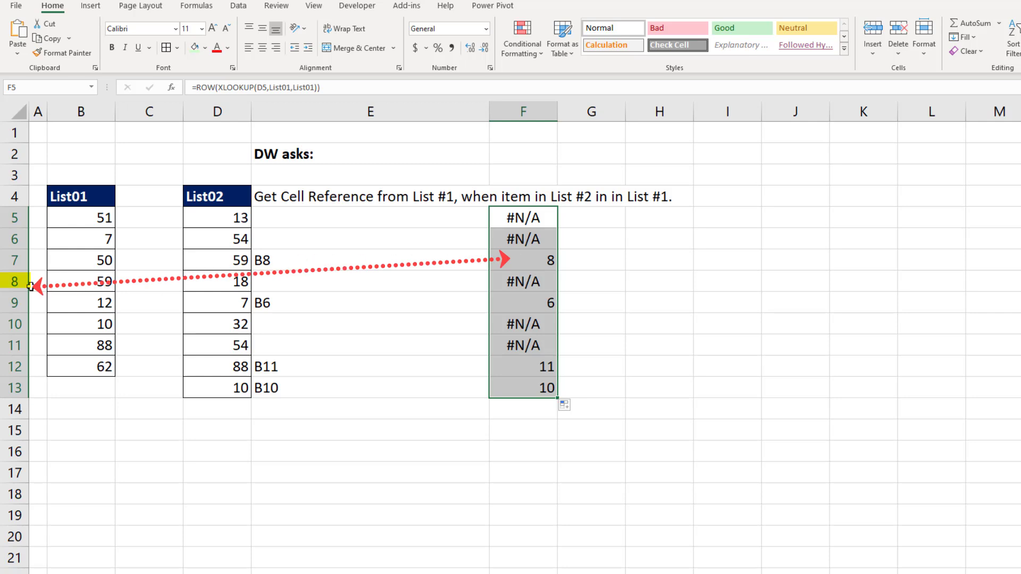
double_click(519, 215)
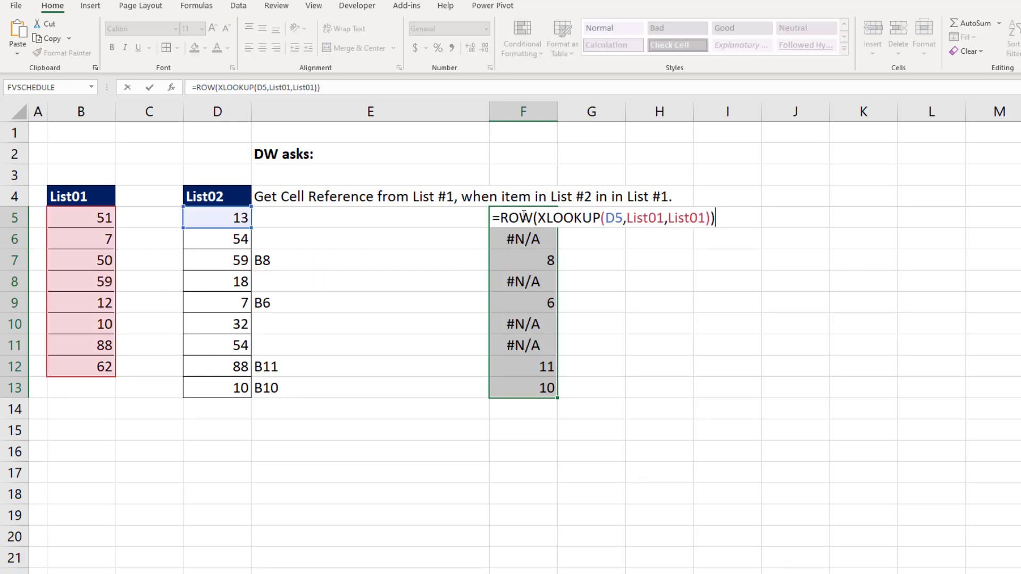
drag(502, 216, 538, 217)
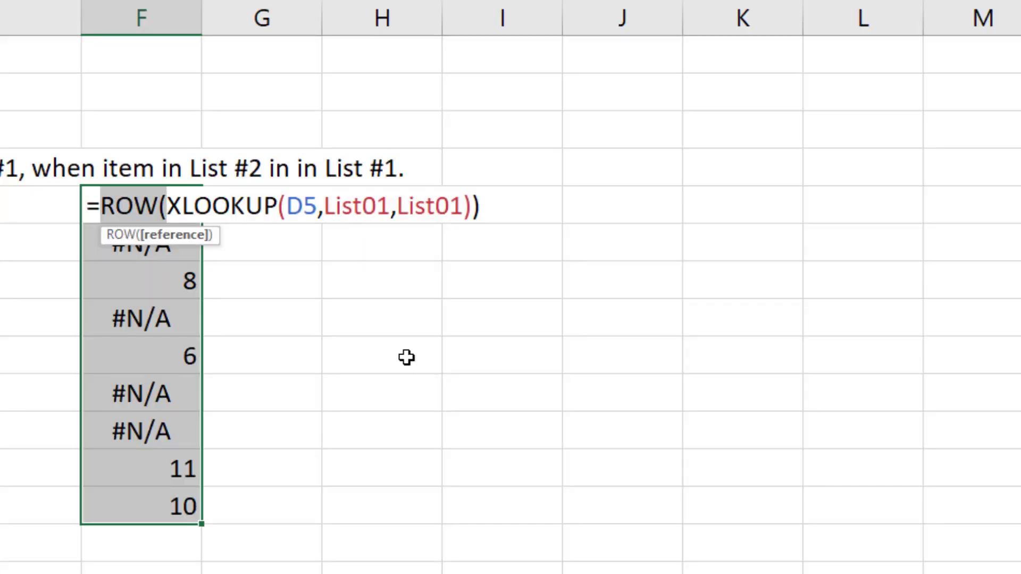
Step: Replace ROW( in F5 with LET(Get, drop the trailing parenthesis, and begin an IFNA argument
text(let)
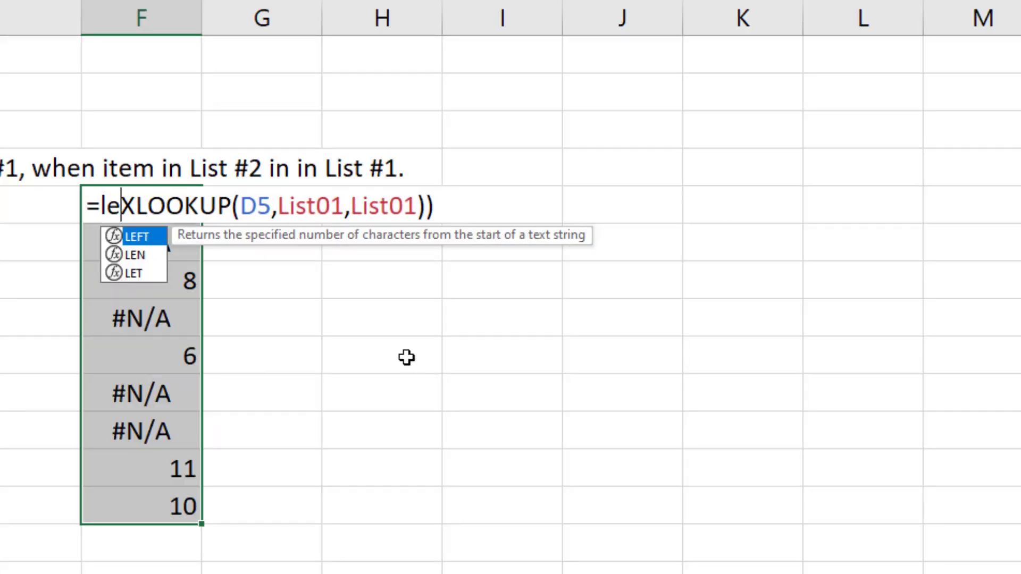
key(Tab)
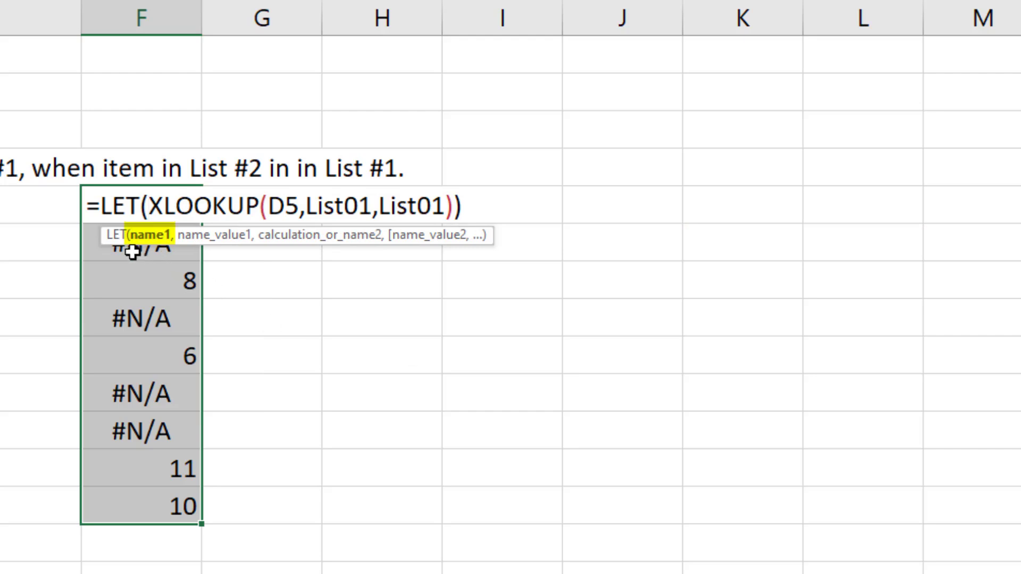
text(Get,)
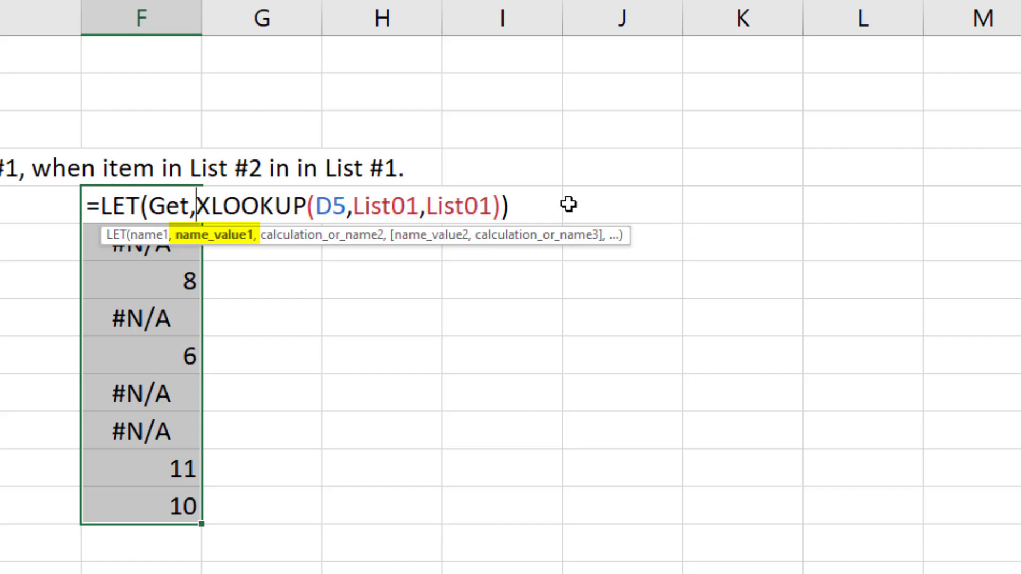
click(544, 202)
key(BackSpace)
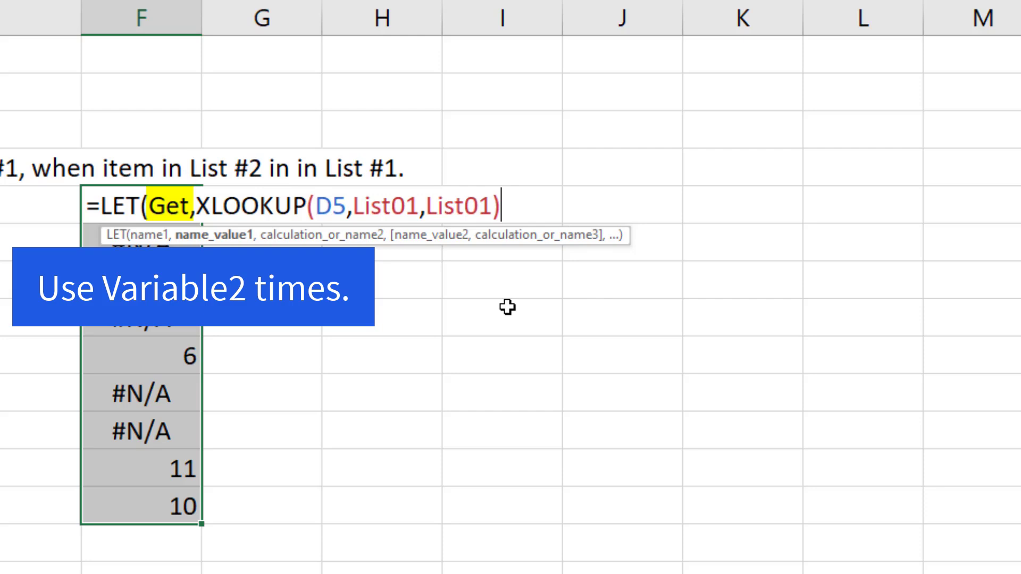
text(,)
text(ifna)
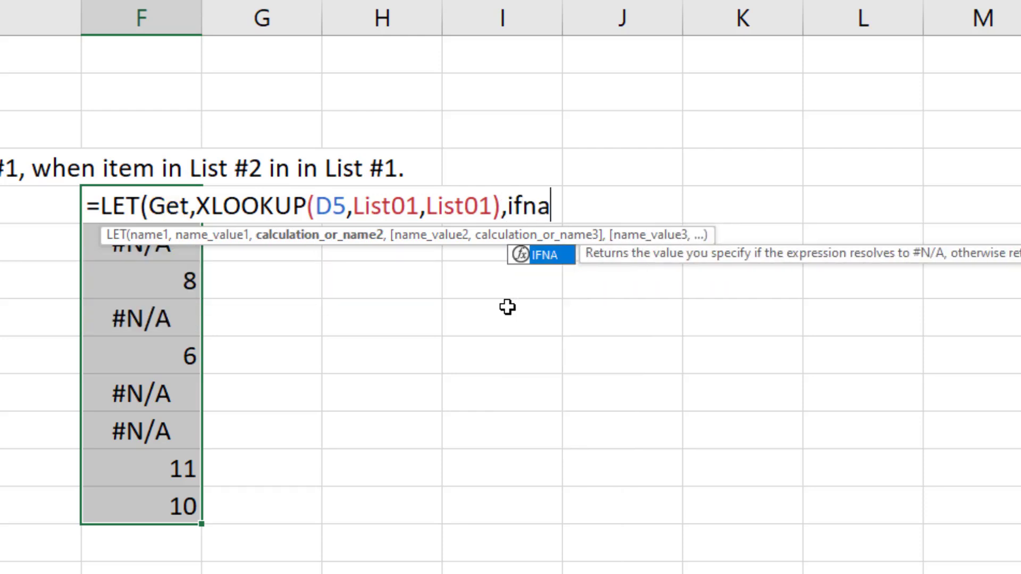
Step: Complete the LET calculation as IFNA(ADDRESS(ROW(Get),COLUMN(Get),4),"")
key(Tab)
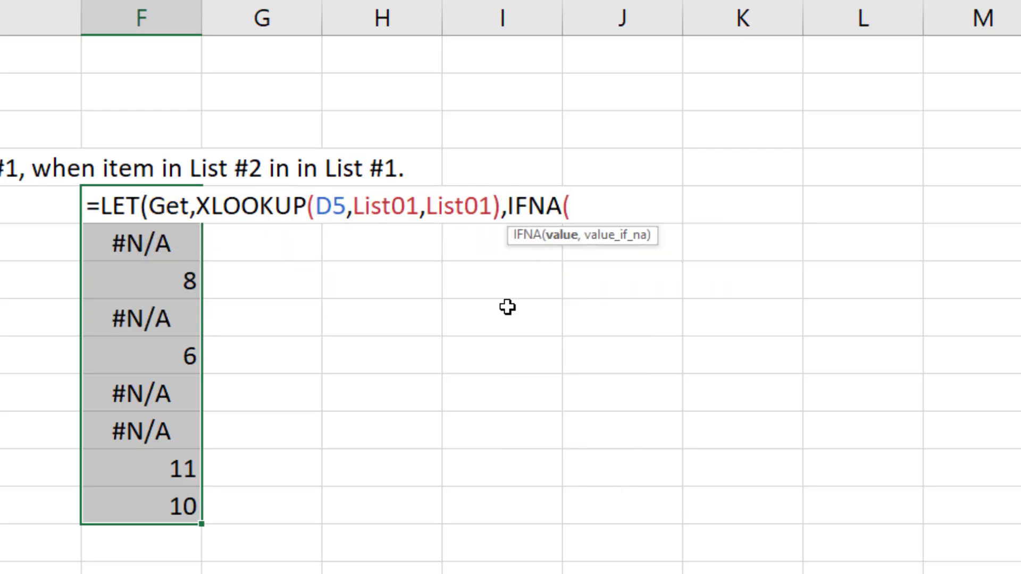
text(add)
key(Tab)
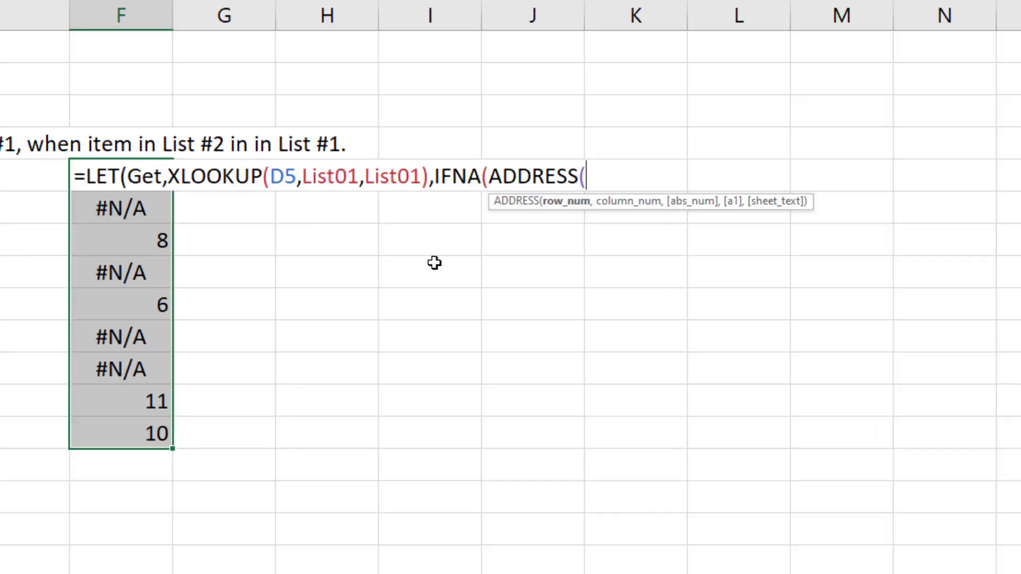
text(row)
key(Tab)
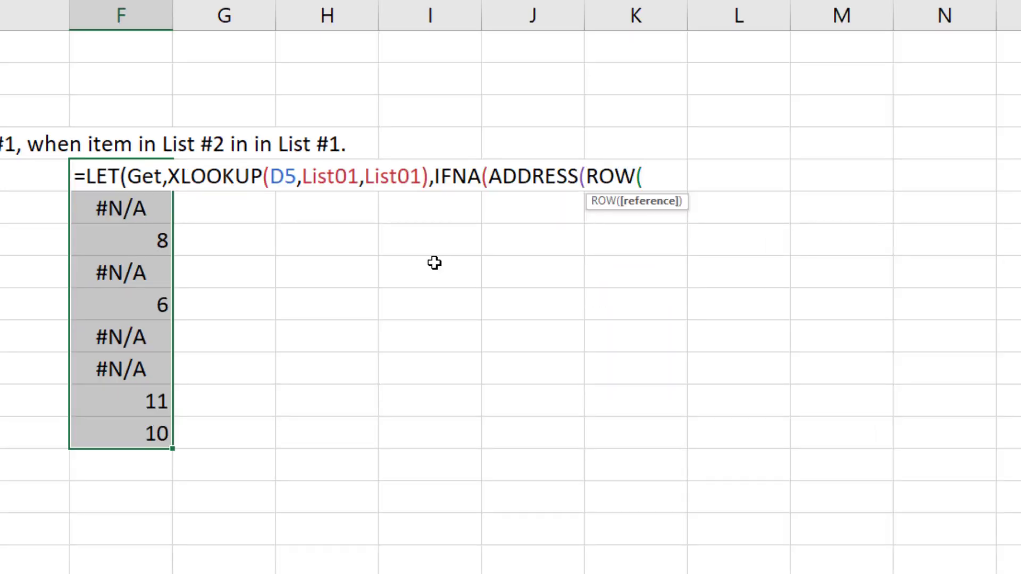
text(Get)
key(Tab)
text(),)
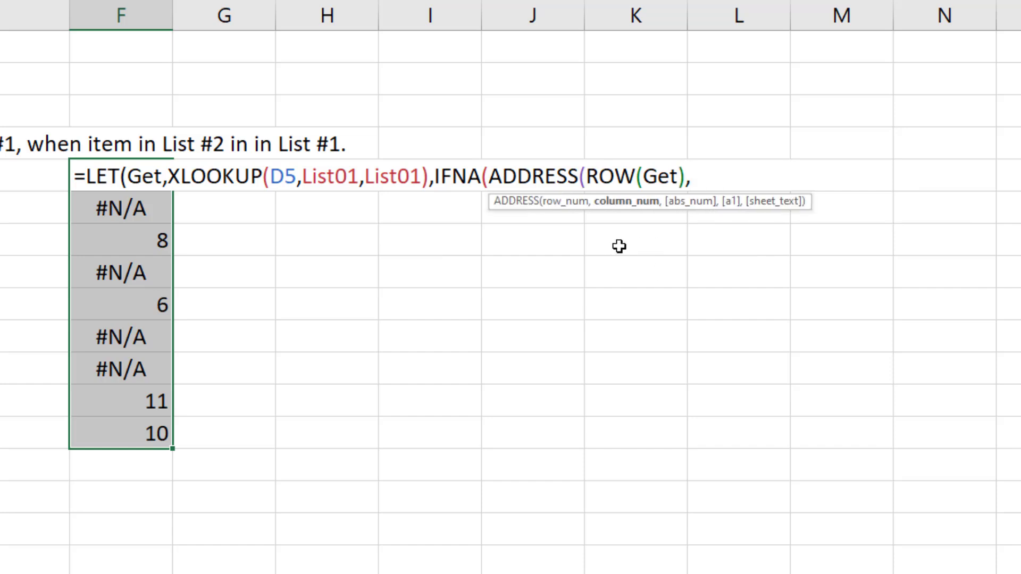
text(col)
key(Tab)
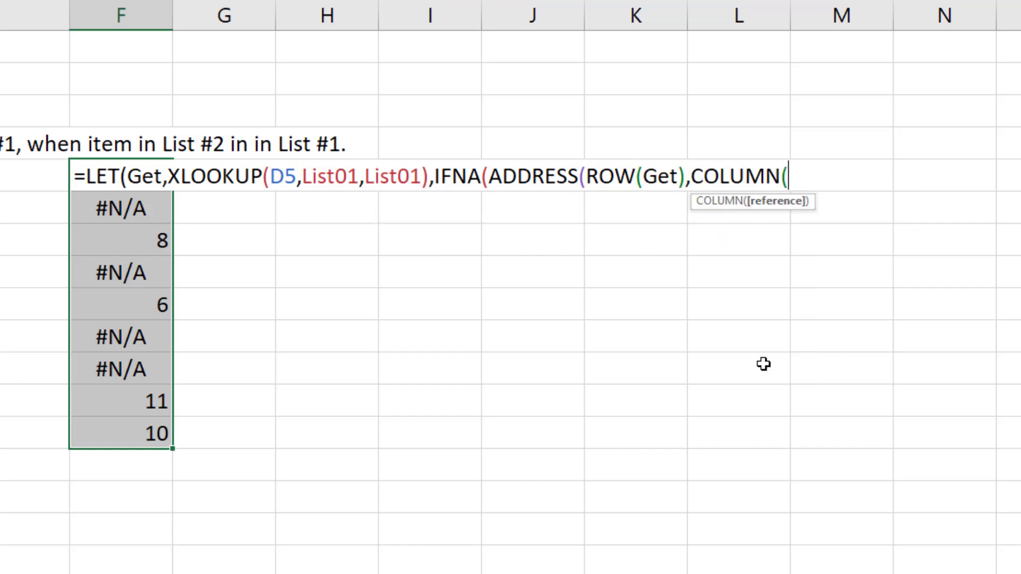
text(Get),)
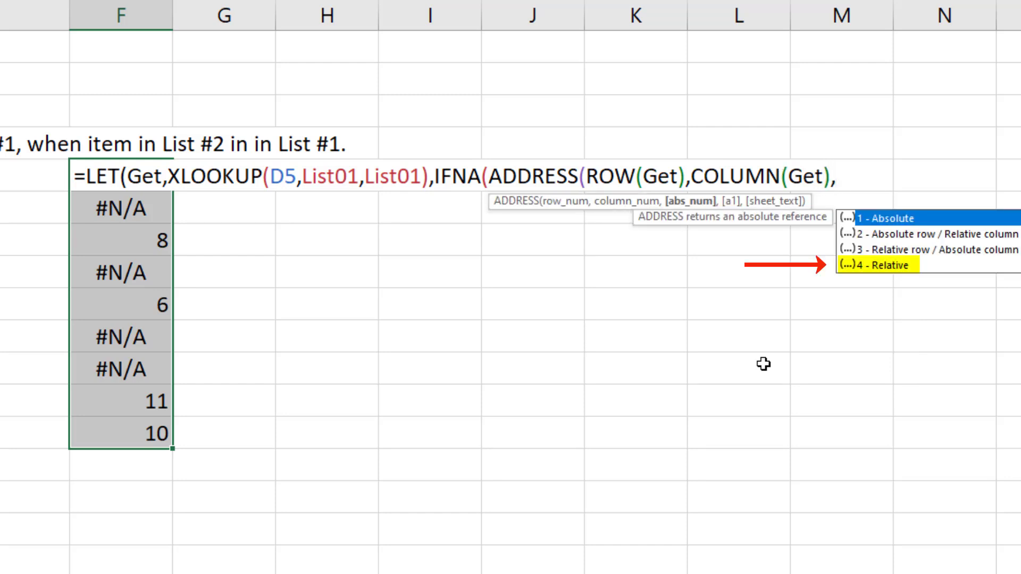
text(4))
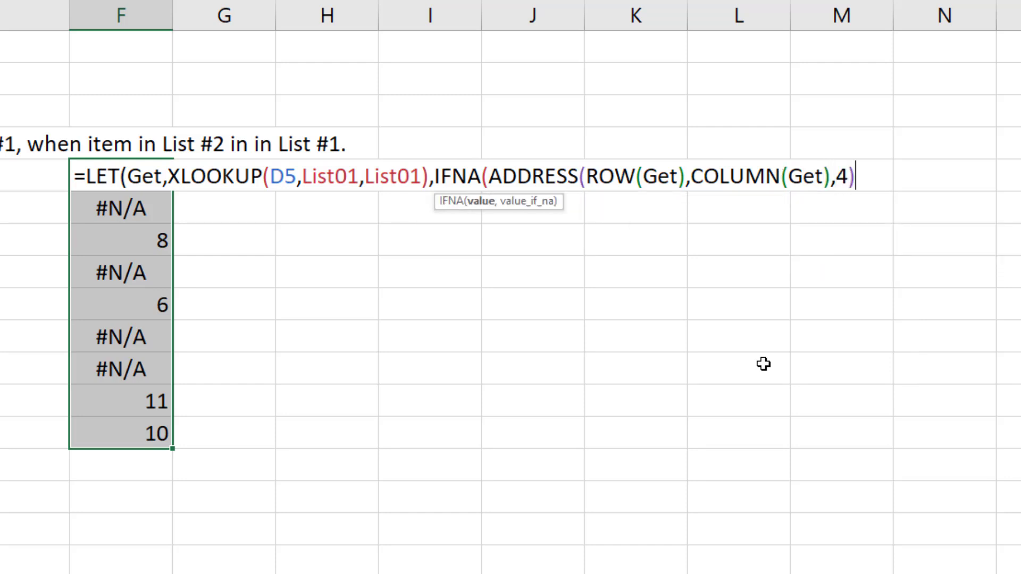
text(,)
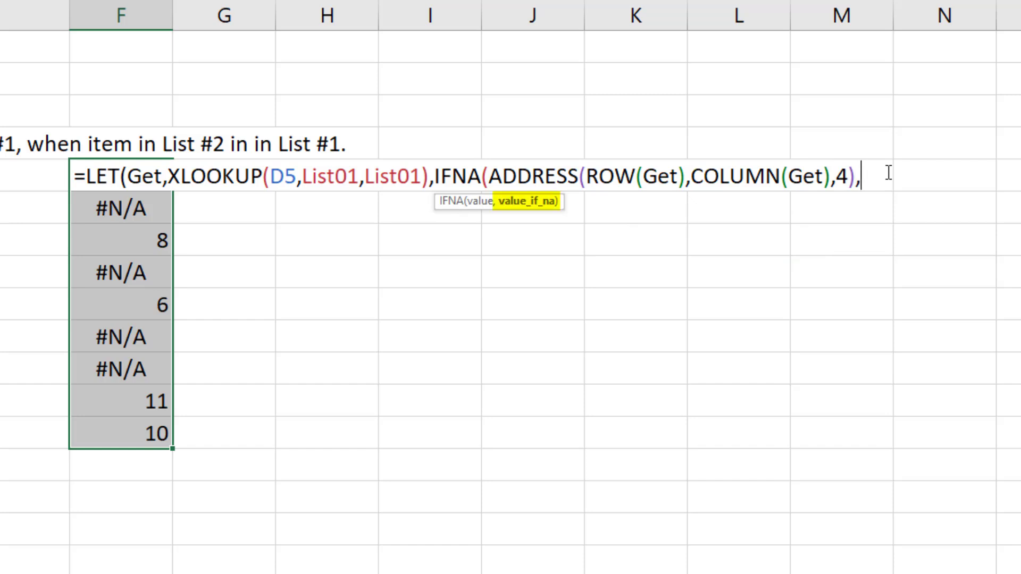
text(""))
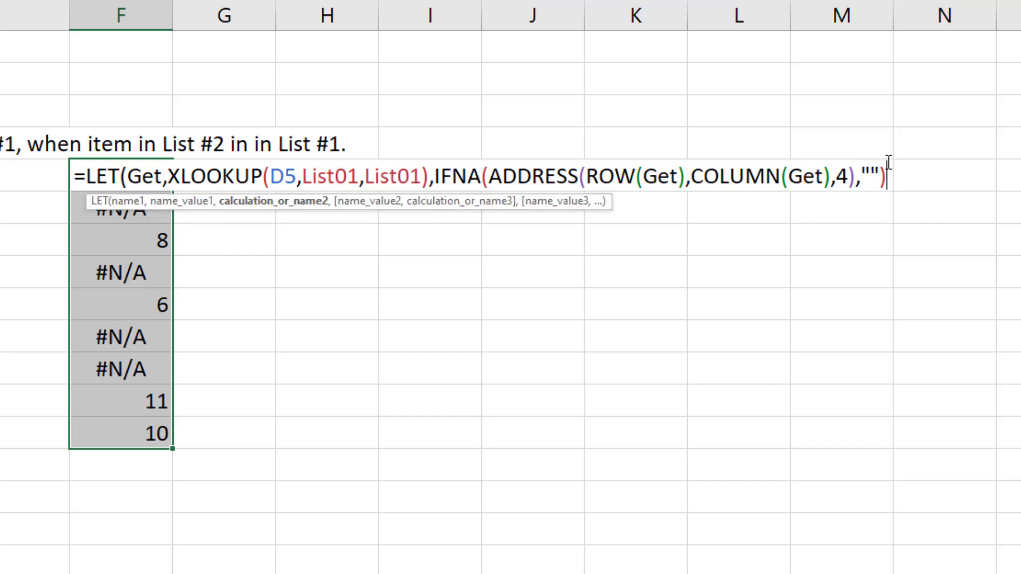
Step: Check the LET arguments, add the final parenthesis, and enter the formula into F5:F13
click(316, 207)
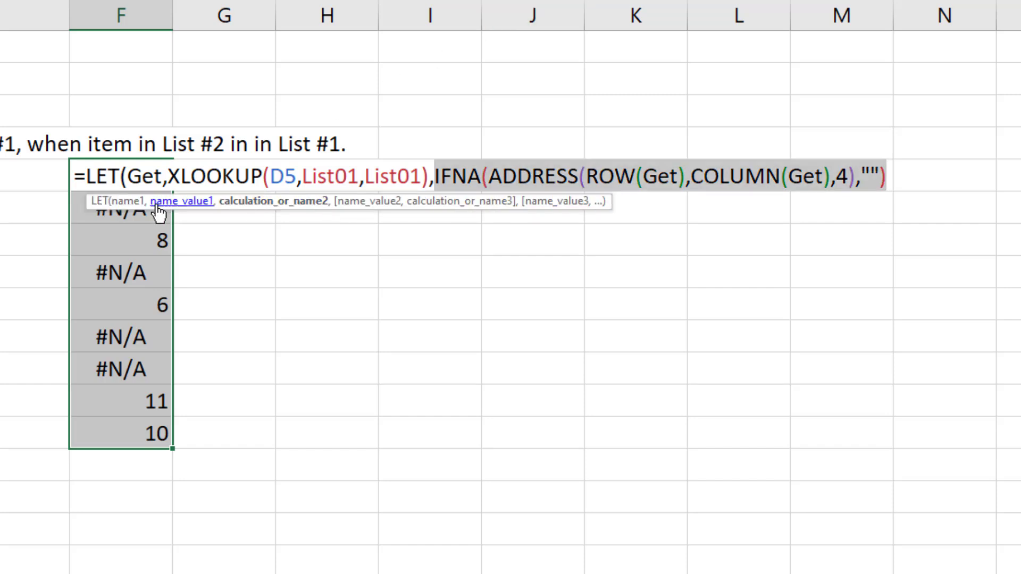
click(128, 205)
click(212, 209)
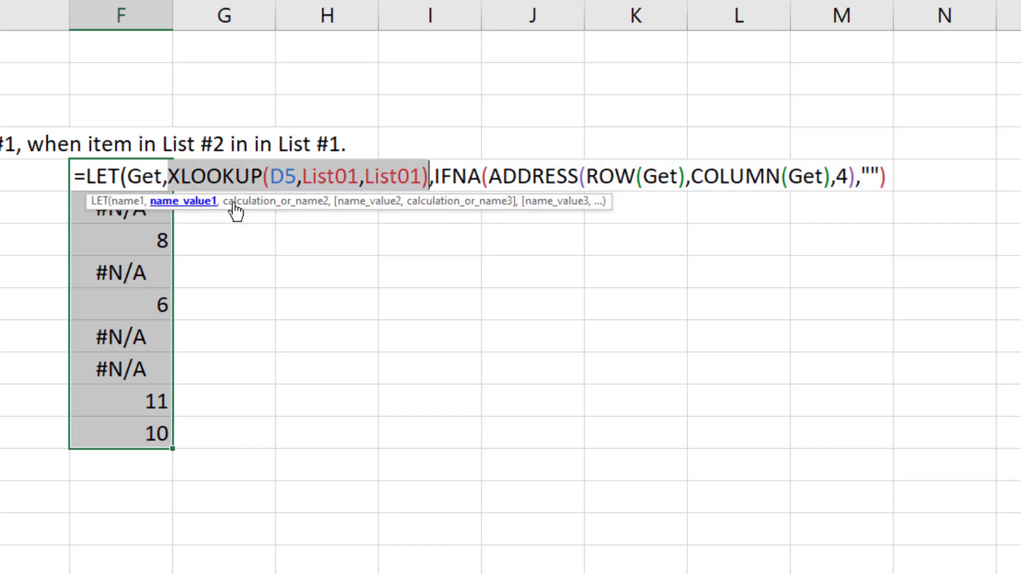
click(250, 209)
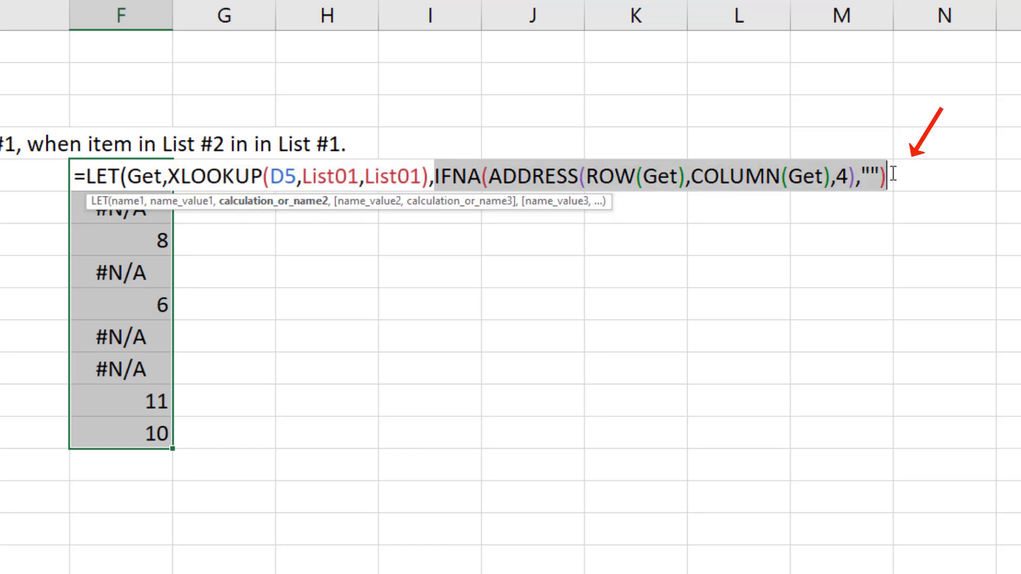
click(892, 175)
text())
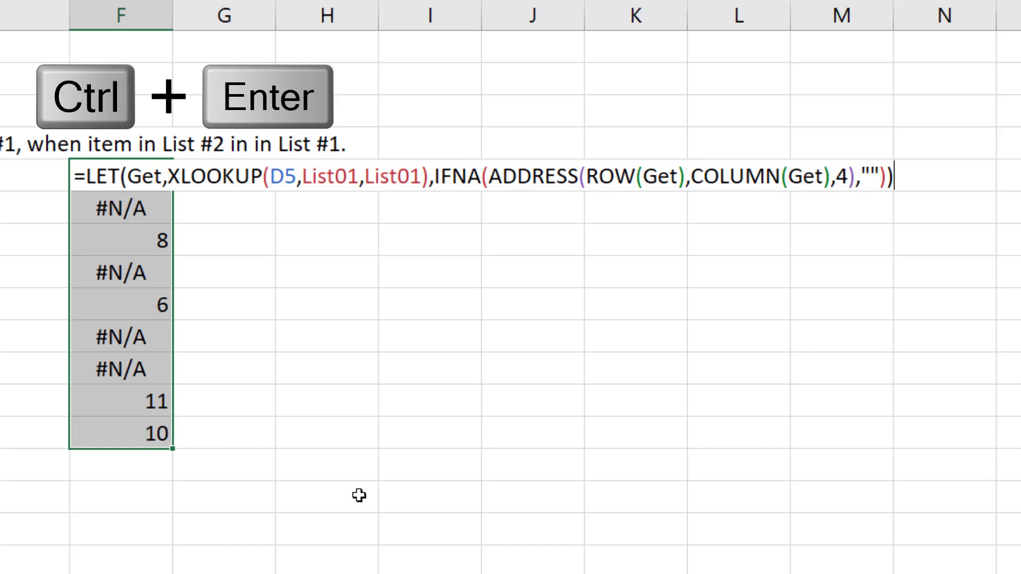
key(ctrl+Return)
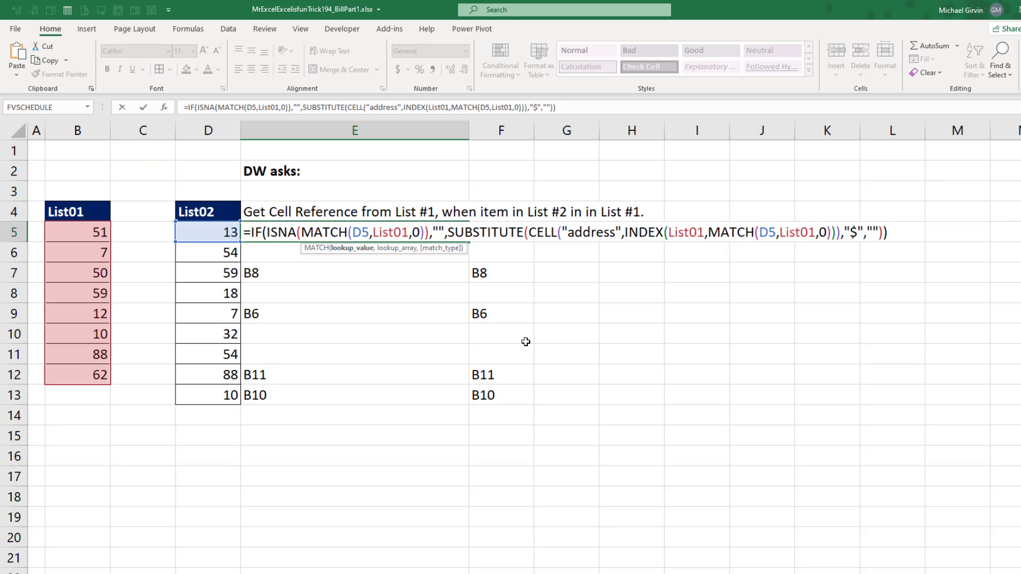
key(Escape)
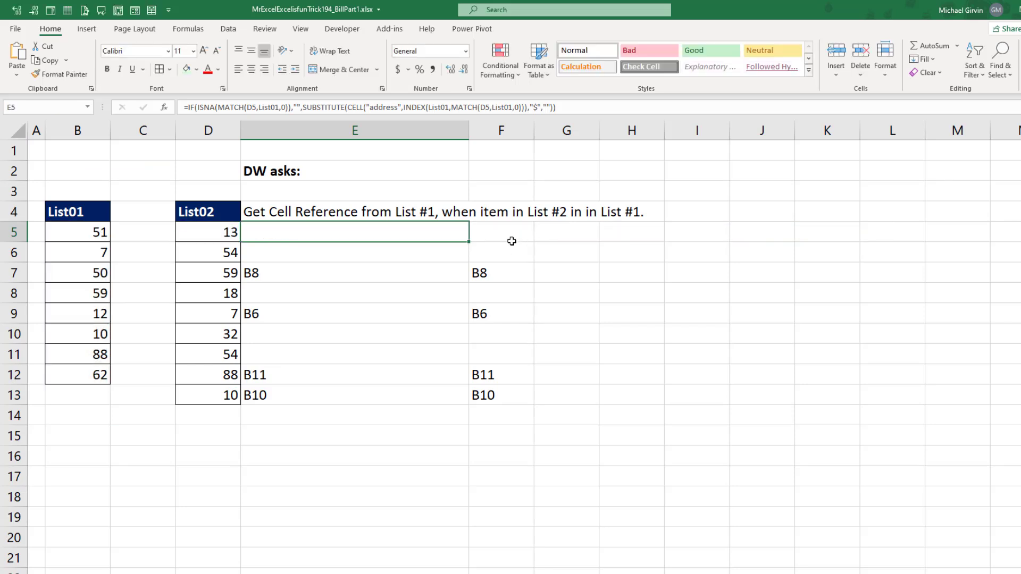
double_click(510, 234)
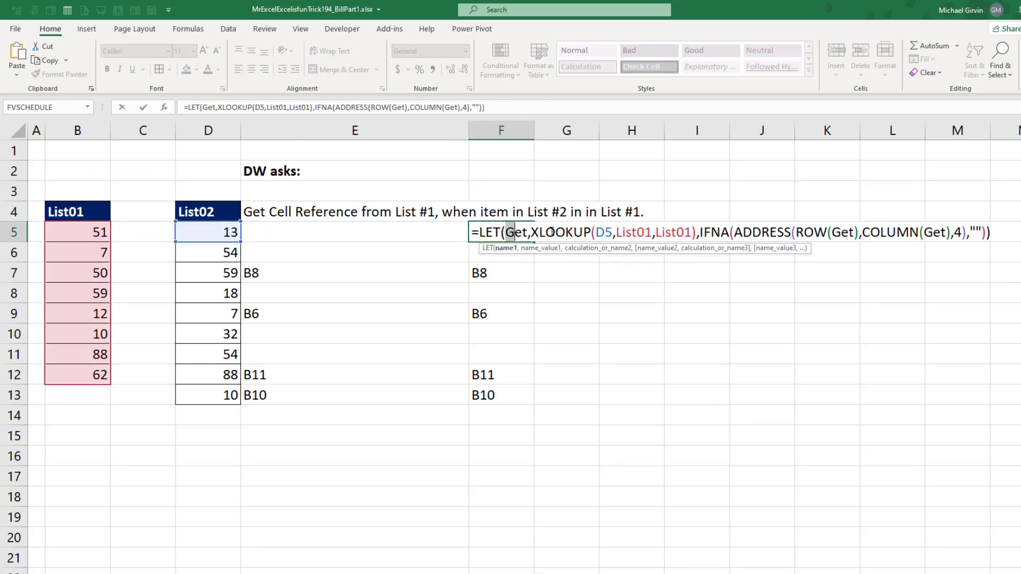
click(529, 232)
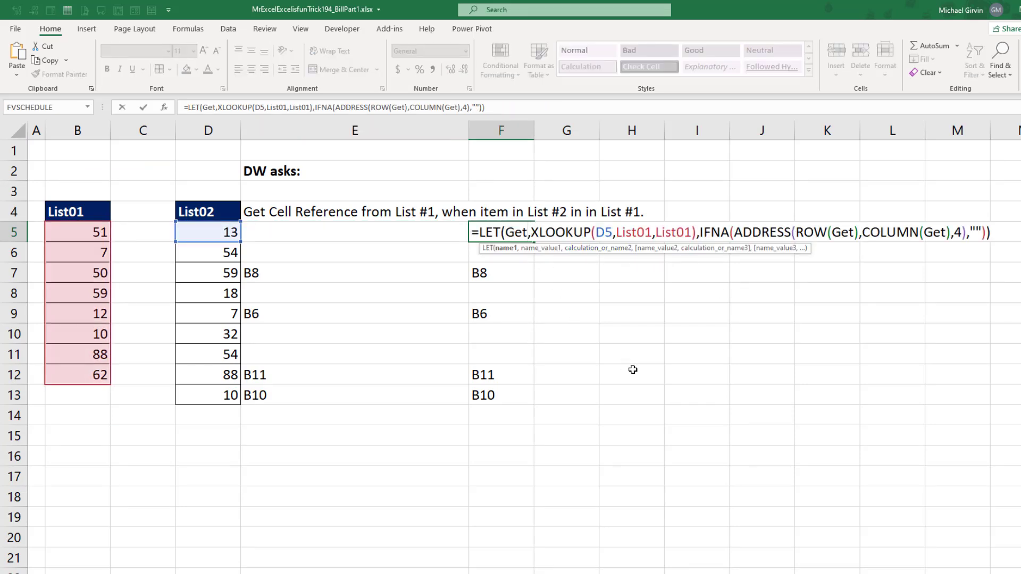